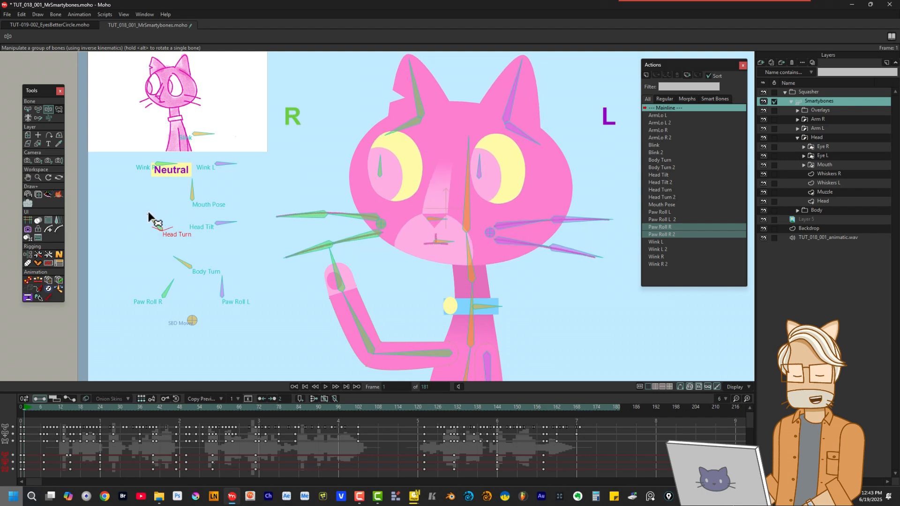
# Step: Try out the cat rig by rotating its smart bone dials, such as Head Turn and Head Tilt, and playing the animation
pyautogui.moveTo(229, 228)
pyautogui.mouseDown()
pyautogui.moveTo(231, 240)
pyautogui.moveTo(231, 195)
pyautogui.moveTo(231, 239)
pyautogui.moveTo(229, 217)
pyautogui.moveTo(235, 233)
pyautogui.moveTo(235, 225)
pyautogui.mouseUp()
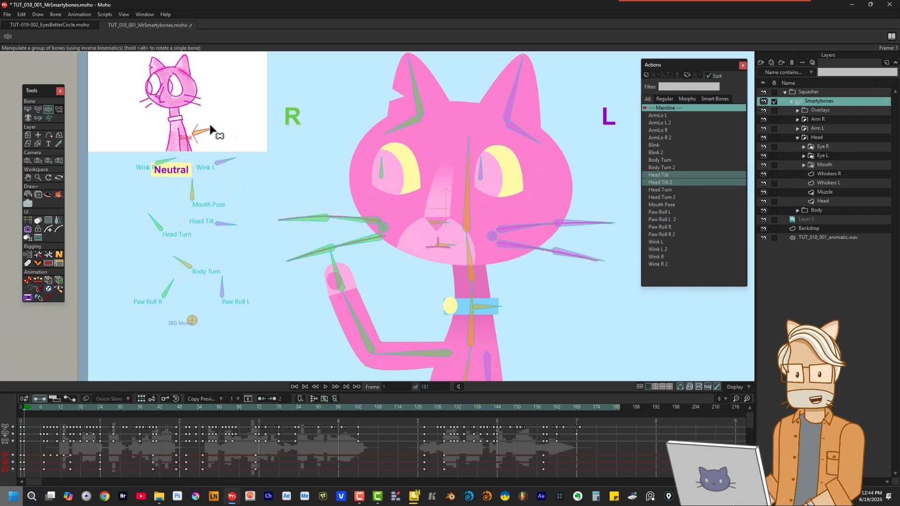
pyautogui.moveTo(211, 114); pyautogui.dragTo(237, 194)
pyautogui.hotkey('ctrl', 'z')
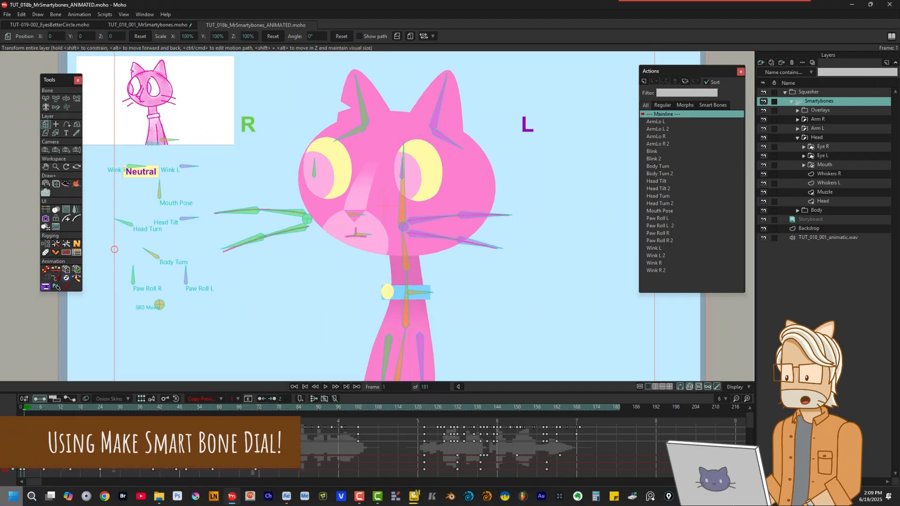
pyautogui.press('space')
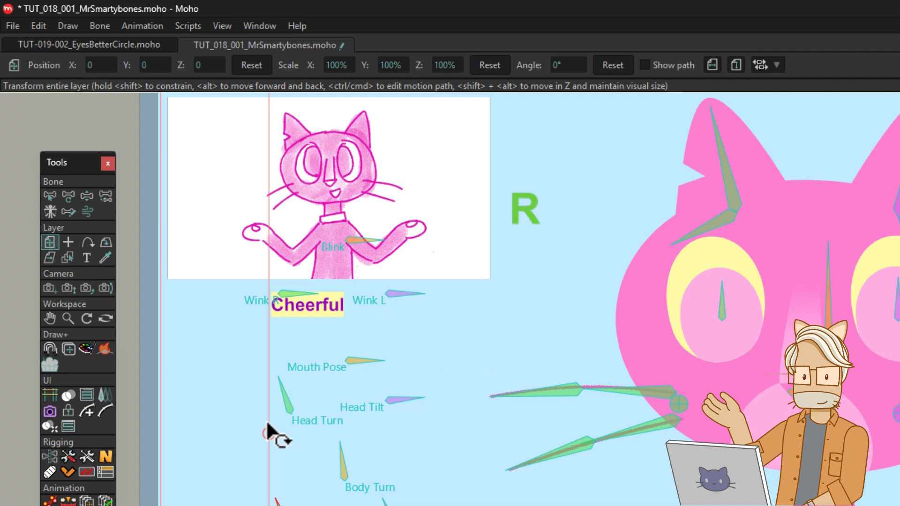
pyautogui.click(100, 26)
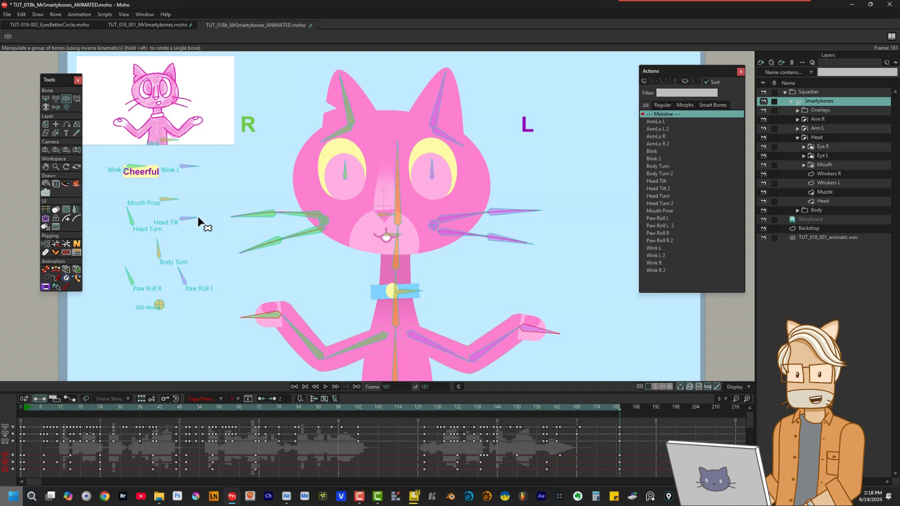
pyautogui.moveTo(198, 218)
pyautogui.mouseDown()
pyautogui.moveTo(202, 202)
pyautogui.moveTo(202, 224)
pyautogui.mouseUp()
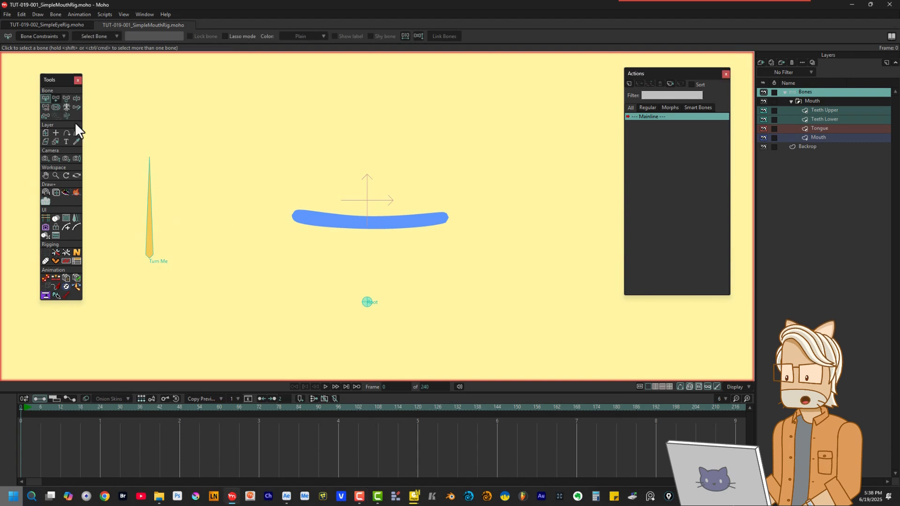
# Step: Start making a smart bone dial for the Turn Me bone, with separate actions for positive and negative angles turned off
pyautogui.click(138, 207)
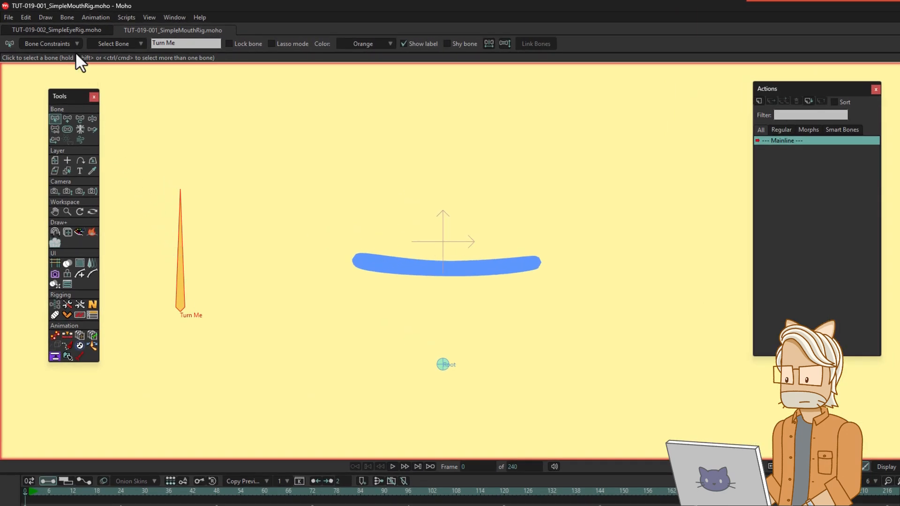
pyautogui.click(70, 18)
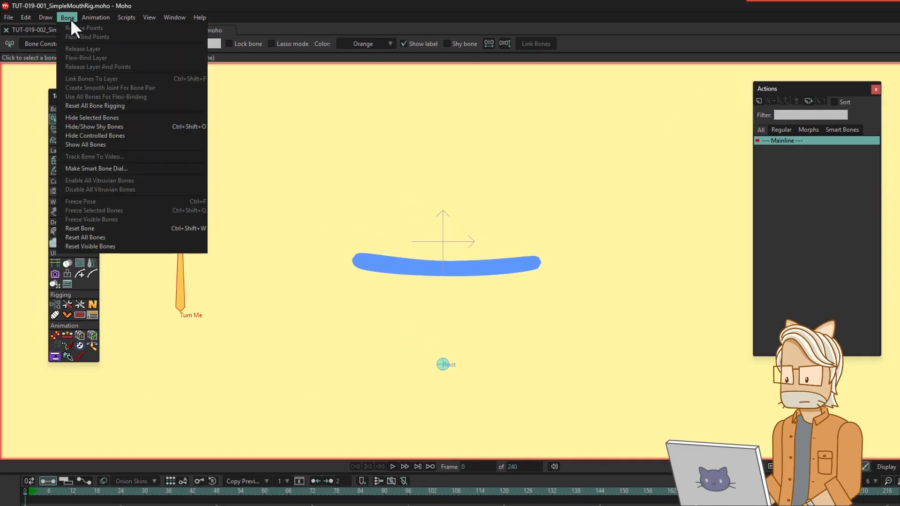
pyautogui.click(106, 168)
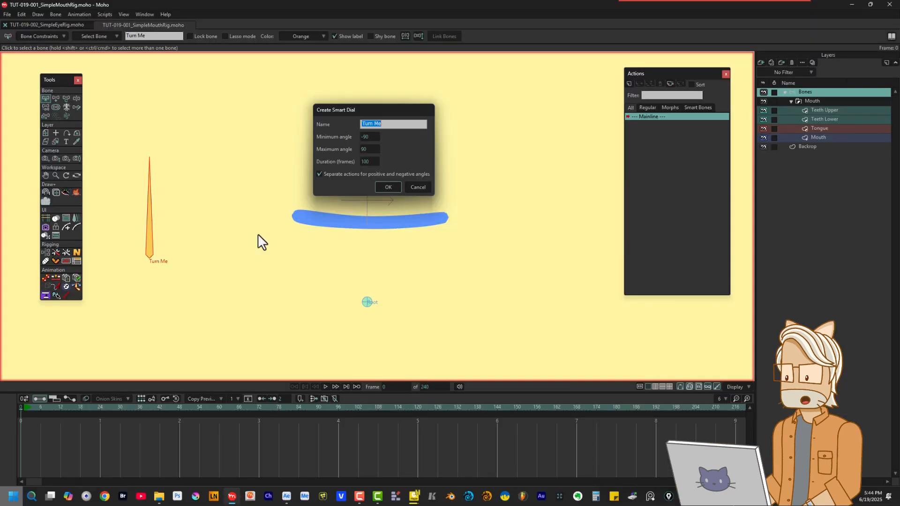
pyautogui.click(320, 174)
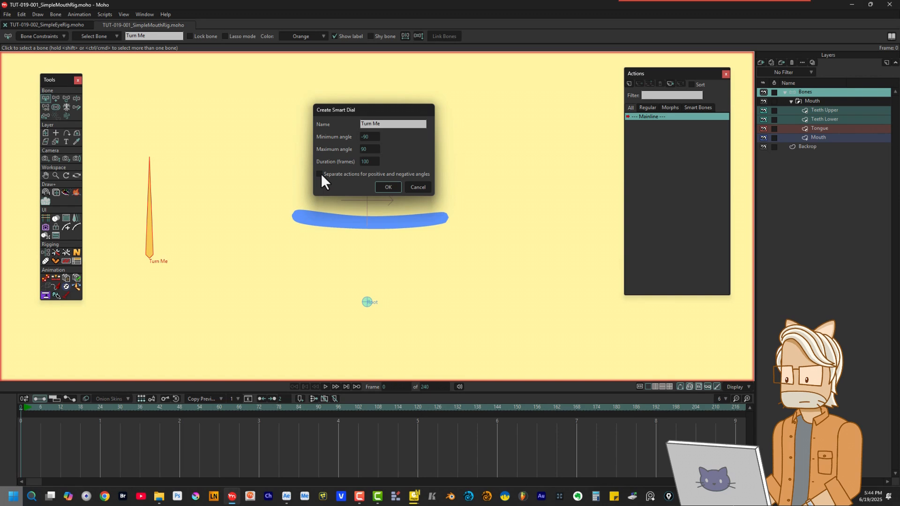
# Step: Create the Turn Me dial with a minimum angle of -70, a maximum angle of 0 and a duration of 48 frames
pyautogui.click(369, 137)
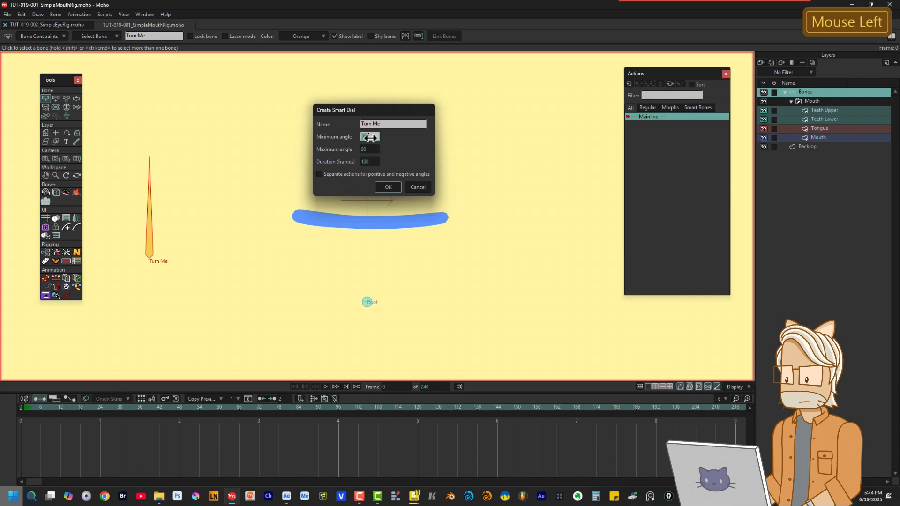
pyautogui.write('-')
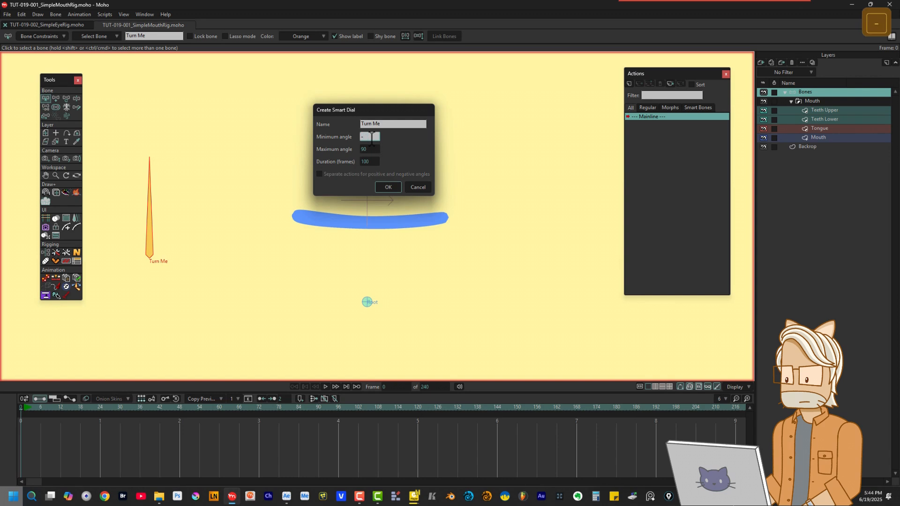
pyautogui.write('70')
pyautogui.press('Tab')
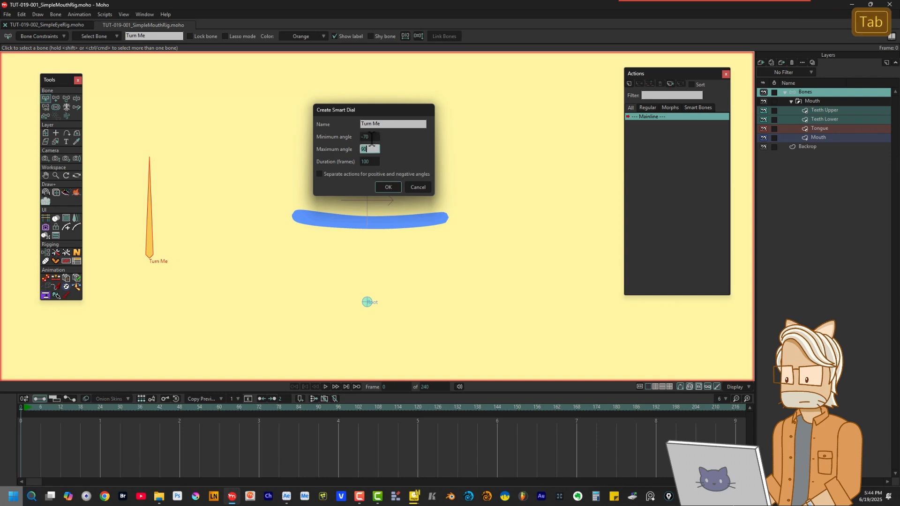
pyautogui.write('0')
pyautogui.press('Tab')
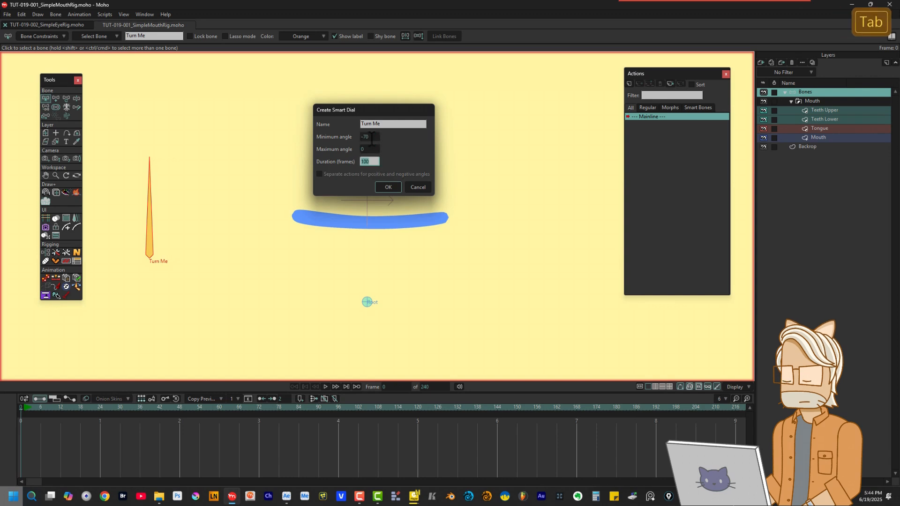
pyautogui.write('48')
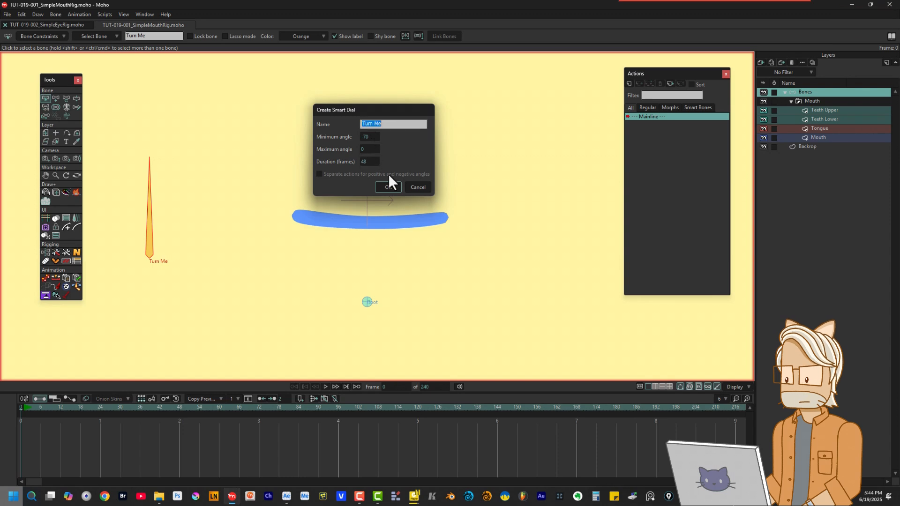
pyautogui.click(395, 185)
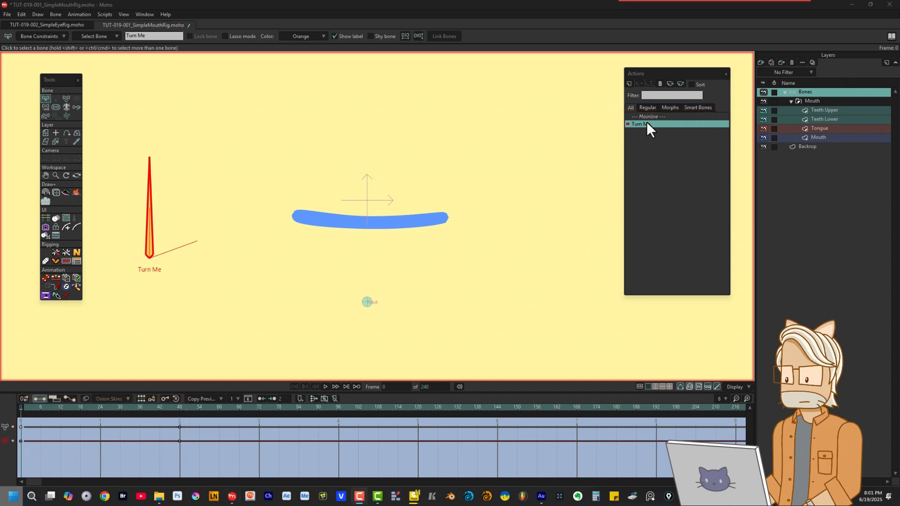
# Step: Delete the Turn Me action and make the bone's smart dial again with a maximum angle of 70
pyautogui.click(646, 122)
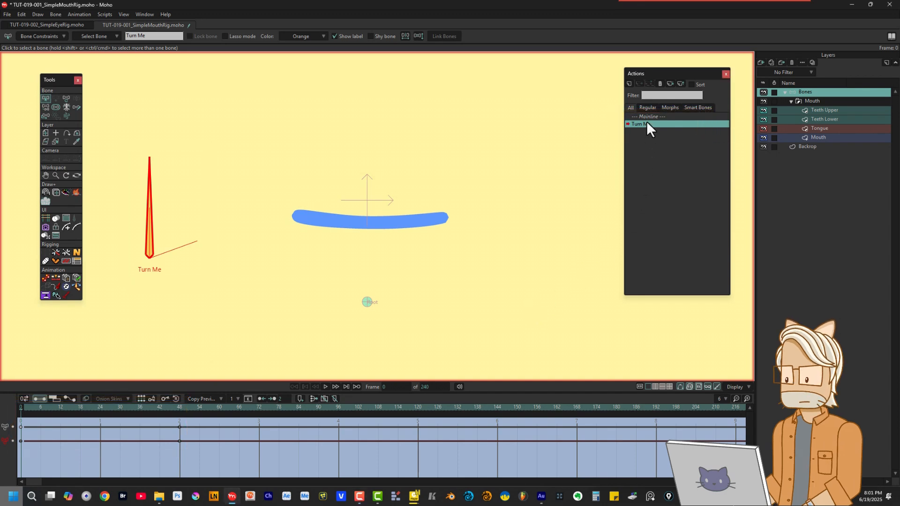
pyautogui.click(660, 83)
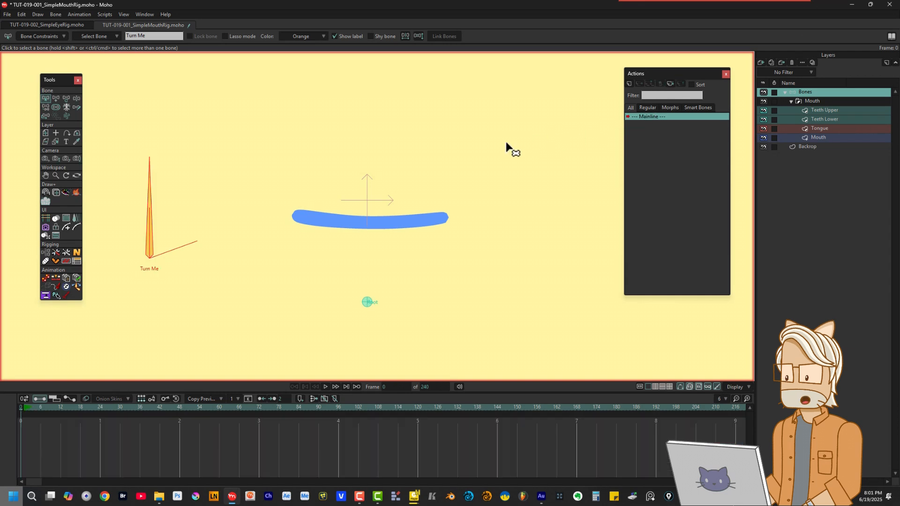
pyautogui.click(62, 14)
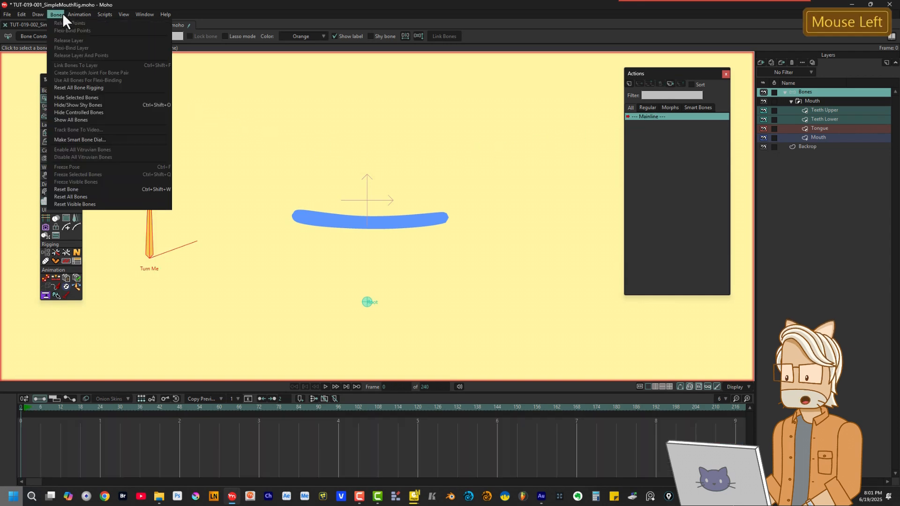
pyautogui.click(101, 139)
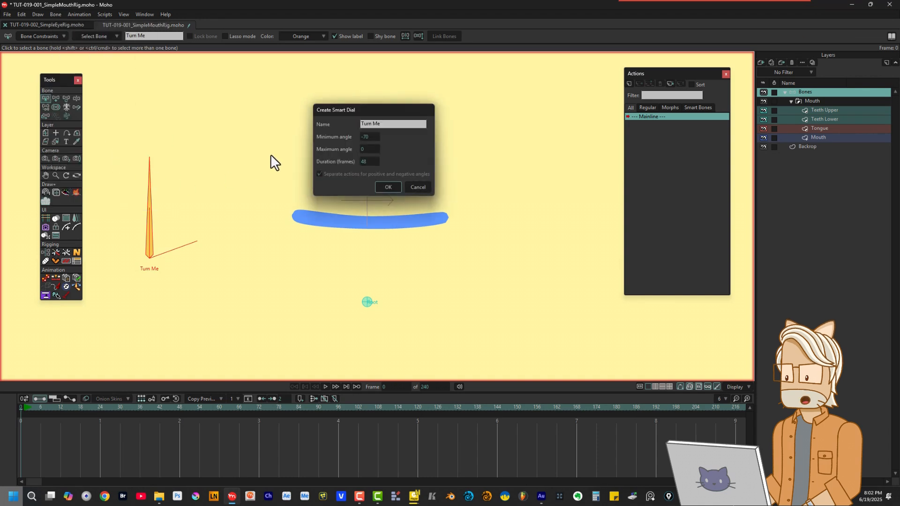
pyautogui.click(371, 149)
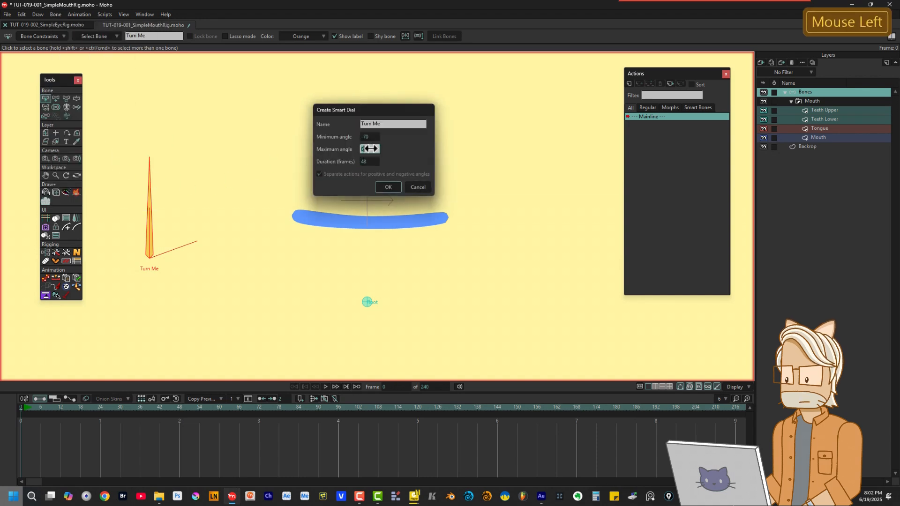
pyautogui.write('70')
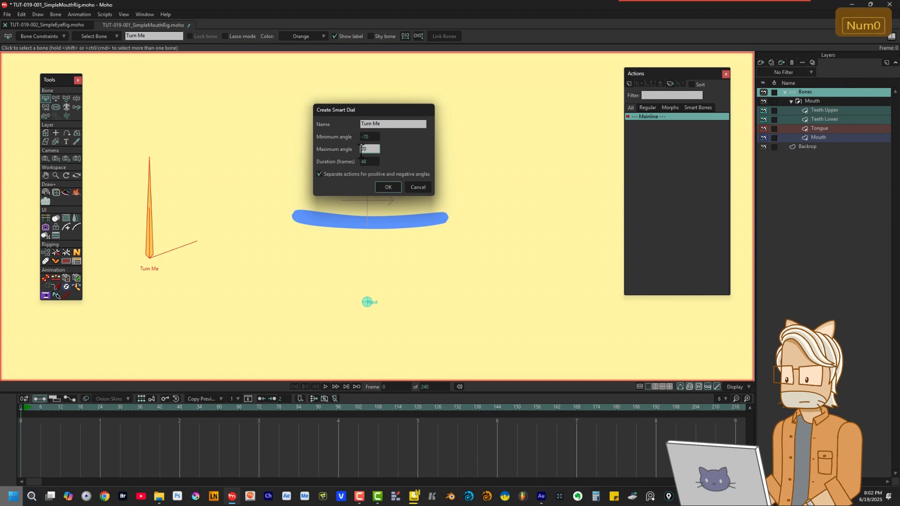
pyautogui.press('Tab')
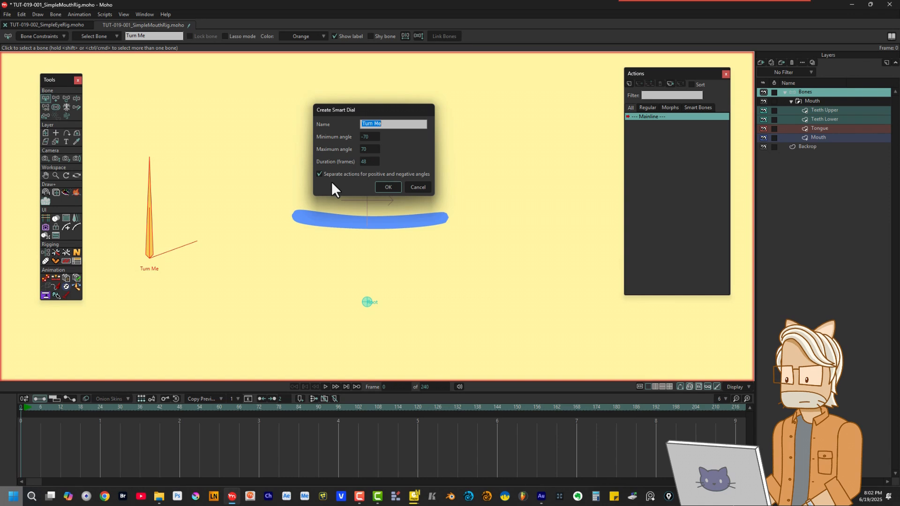
pyautogui.click(388, 186)
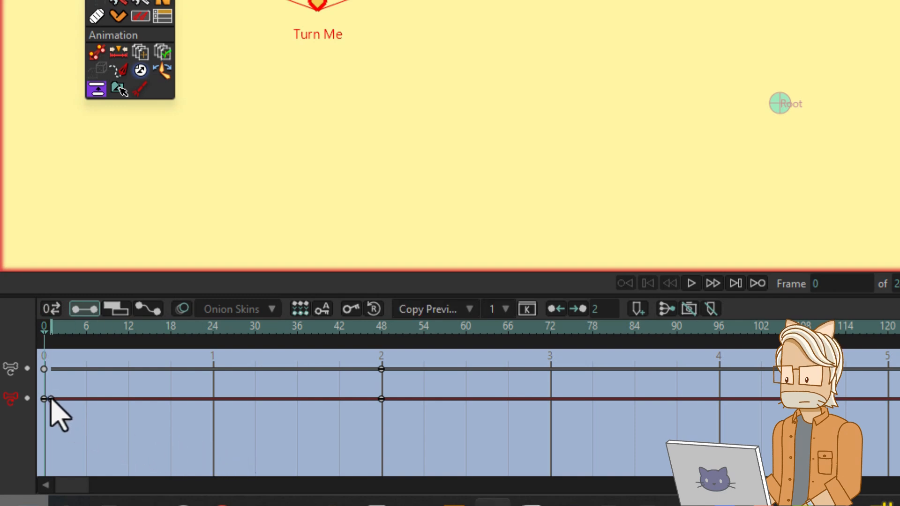
# Step: Set the Turn Me bone's keyframe at frame 0 to Smooth interpolation
pyautogui.click(44, 399)
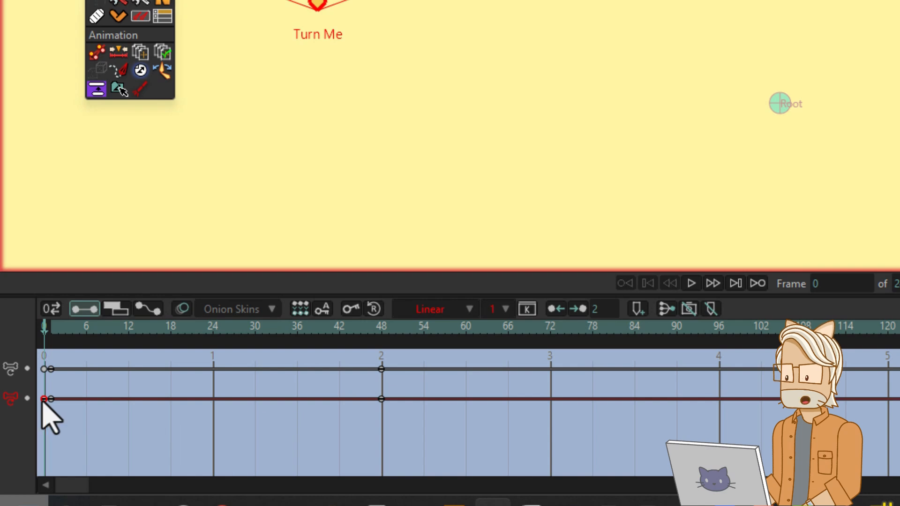
pyautogui.rightClick(44, 399)
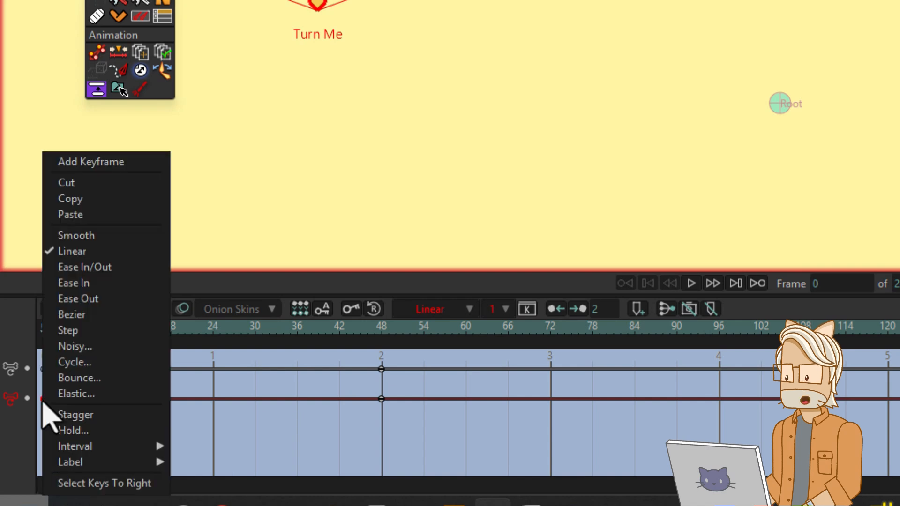
pyautogui.press('Escape')
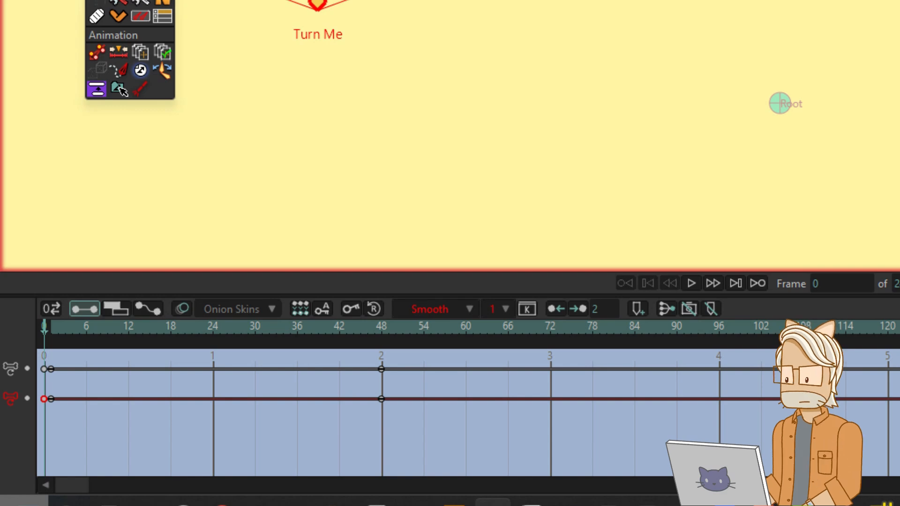
pyautogui.hotkey('ctrl', '2')
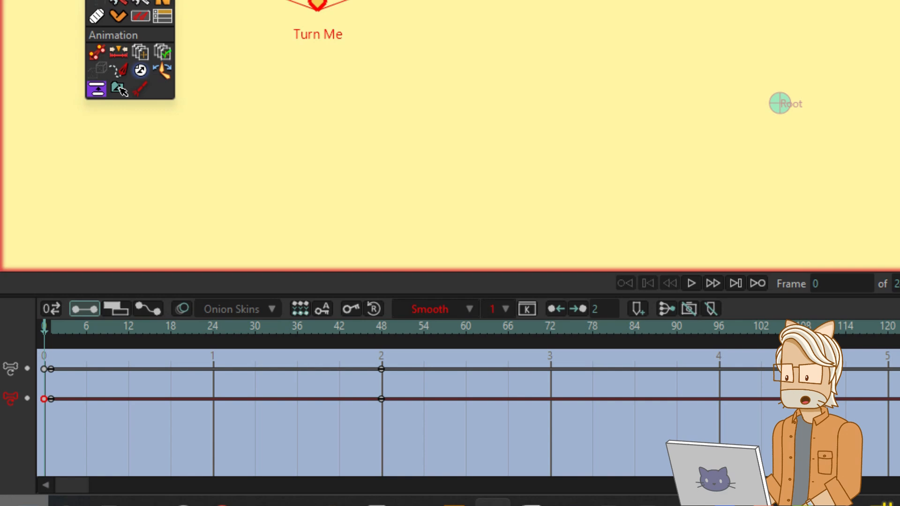
# Step: Select all keyframes of the Turn Me action and switch their interpolation through Smooth and Linear, ending on Step
pyautogui.moveTo(462, 374); pyautogui.dragTo(156, 416)
pyautogui.moveTo(108, 444); pyautogui.dragTo(242, 469)
pyautogui.hotkey('ctrl', '2')
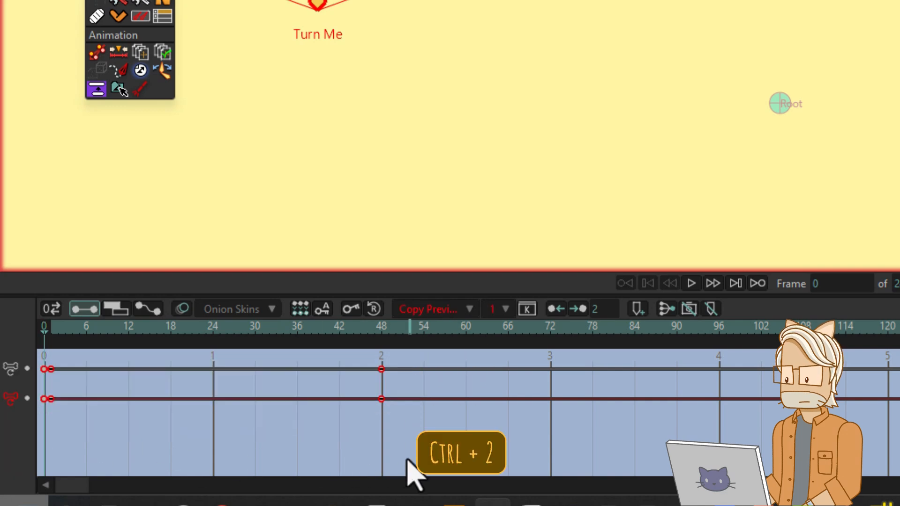
pyautogui.hotkey('ctrl', '2')
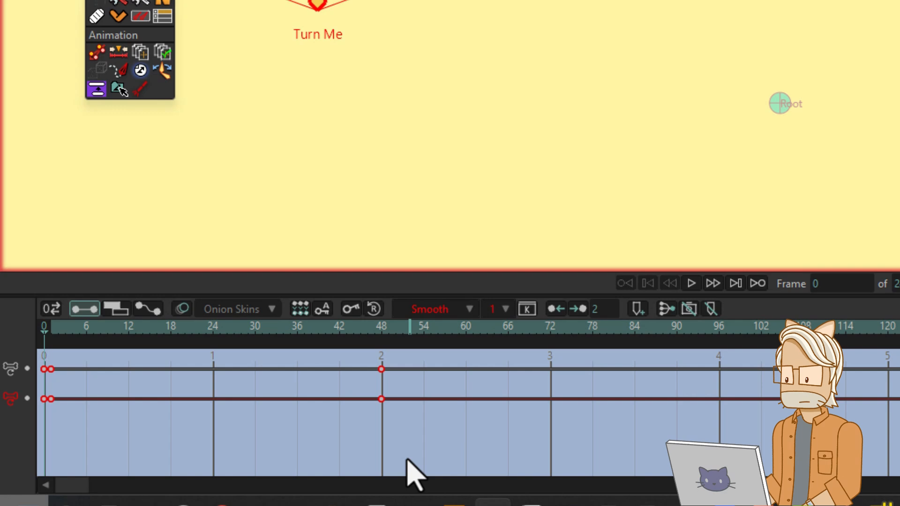
pyautogui.hotkey('ctrl', '1')
pyautogui.hotkey('ctrl', '7')
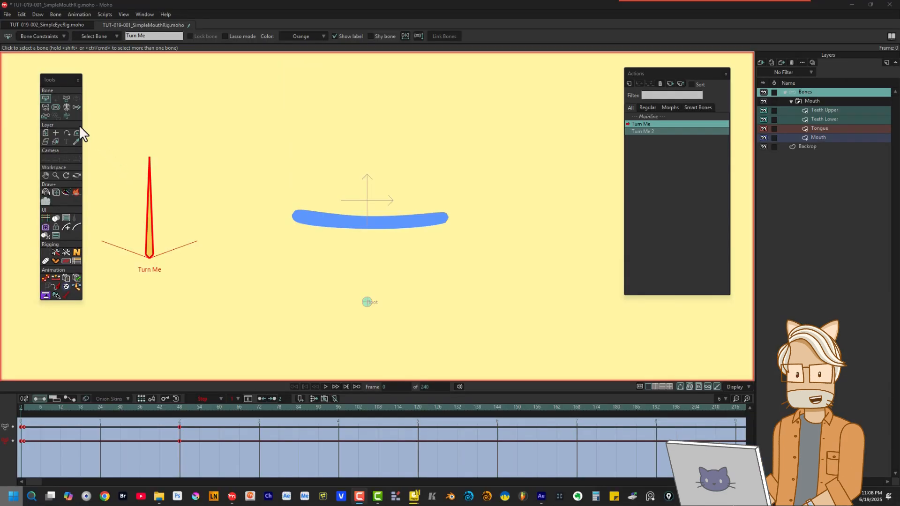
# Step: Open the keyboard shortcuts editor, filter its actions by "Interpolation" and look through the assigned shortcuts
pyautogui.click(20, 15)
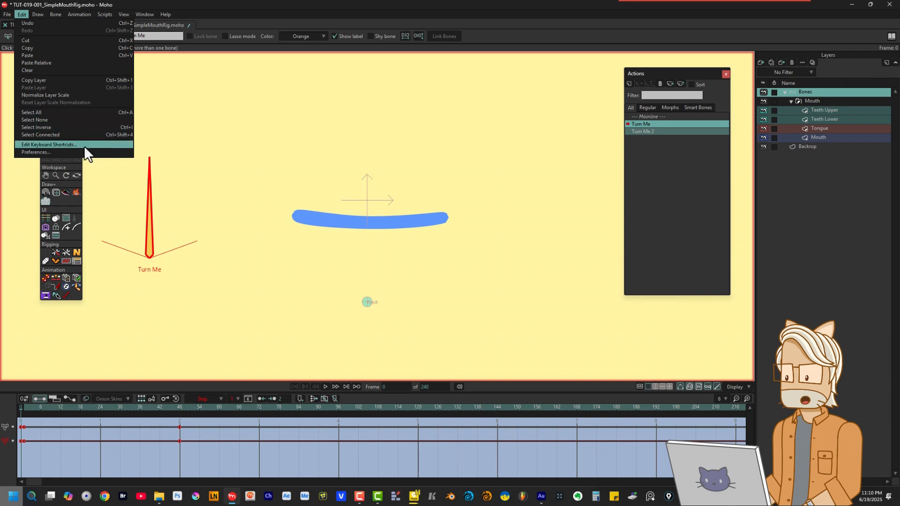
pyautogui.click(83, 145)
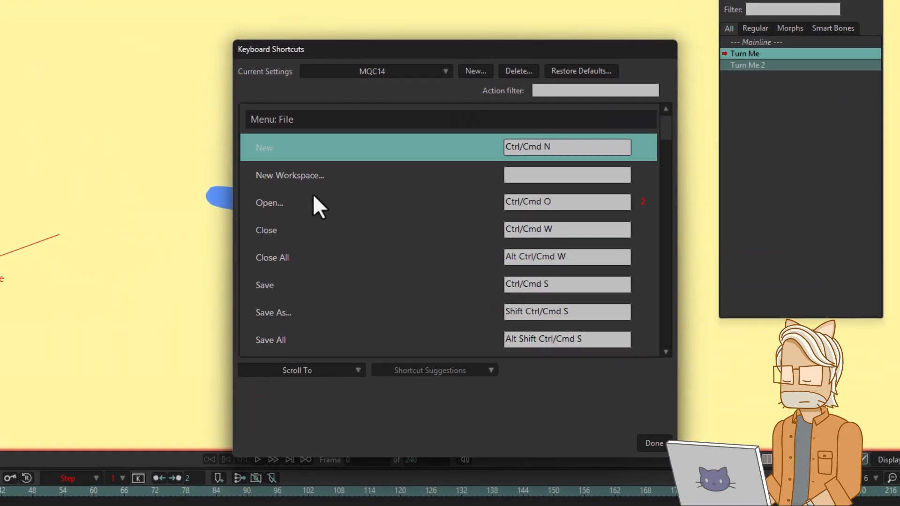
pyautogui.click(573, 114)
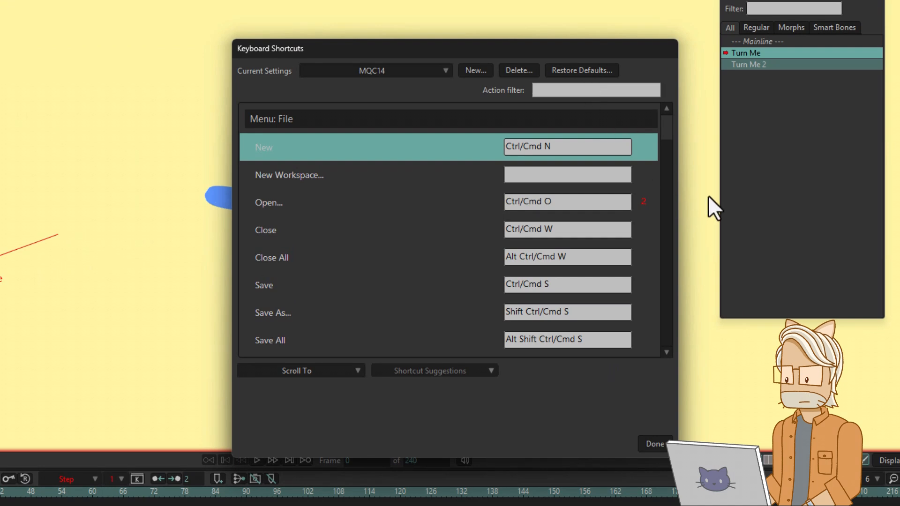
pyautogui.write('Interpolation')
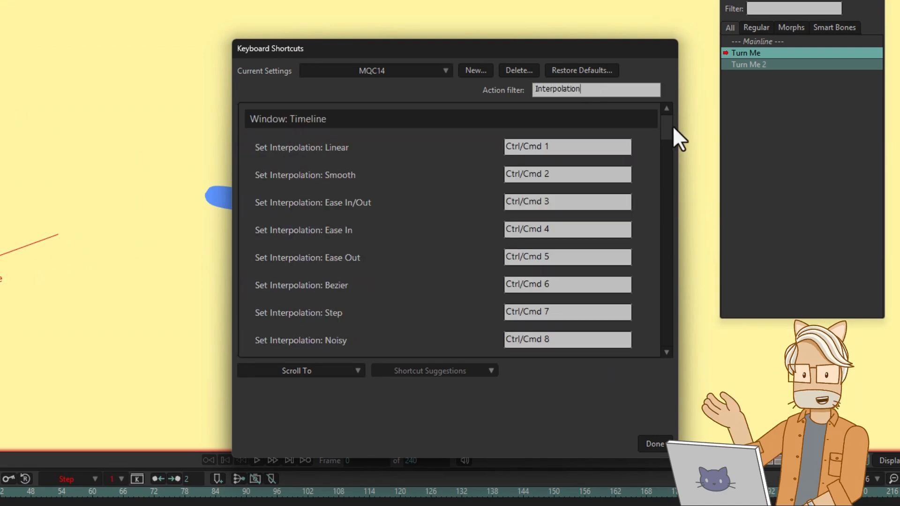
pyautogui.moveTo(673, 129); pyautogui.dragTo(669, 151)
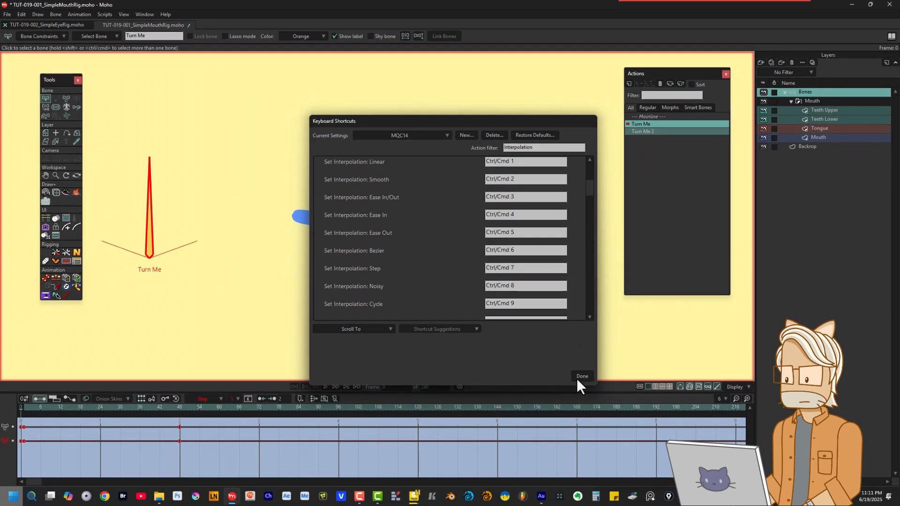
# Step: Close the keyboard shortcuts editor and set the Turn Me action's keyframes at frame 0 to Smooth interpolation
pyautogui.click(581, 376)
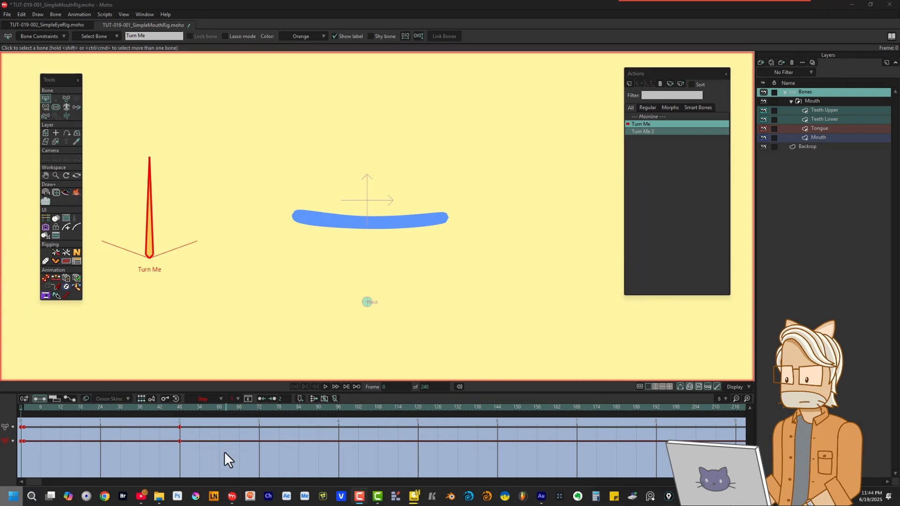
pyautogui.click(224, 451)
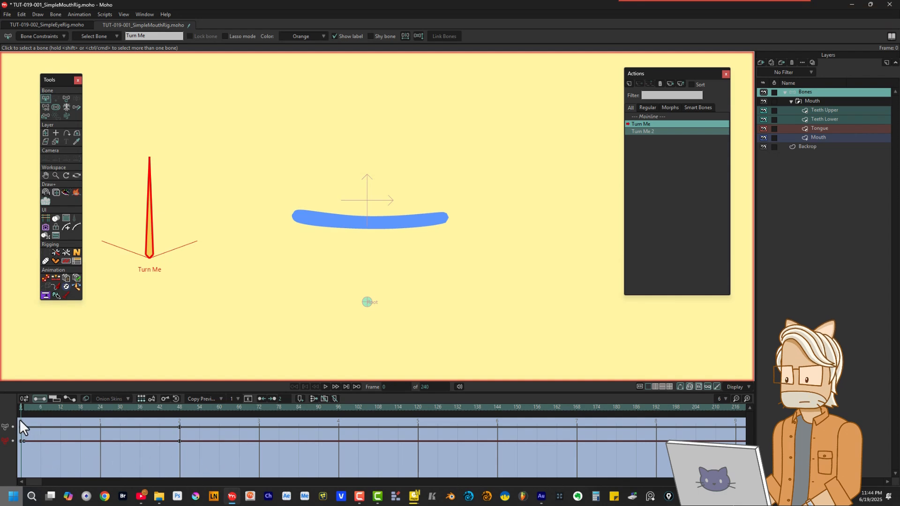
pyautogui.moveTo(20, 420); pyautogui.dragTo(17, 443)
pyautogui.hotkey('ctrl', '2')
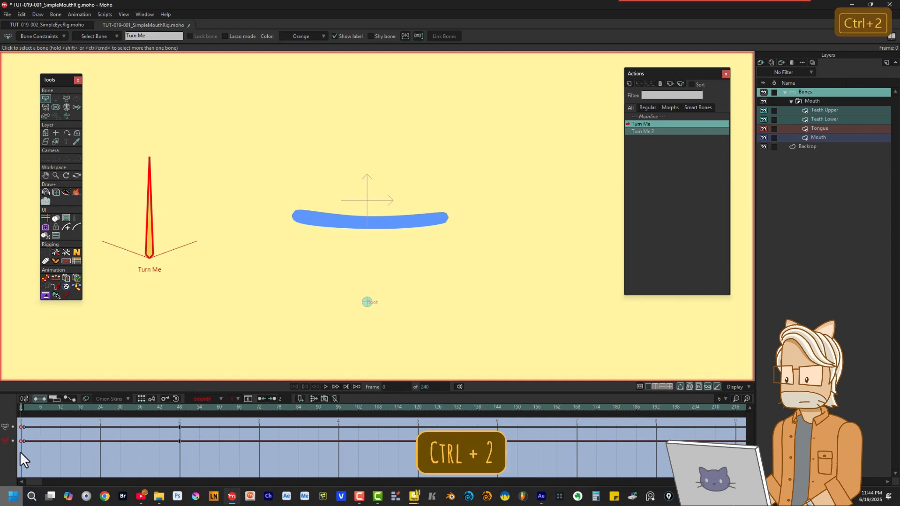
# Step: Set the Turn Me action's keyframes at frames 1 and 48 to Linear interpolation and deselect them
pyautogui.moveTo(23, 424); pyautogui.dragTo(265, 474)
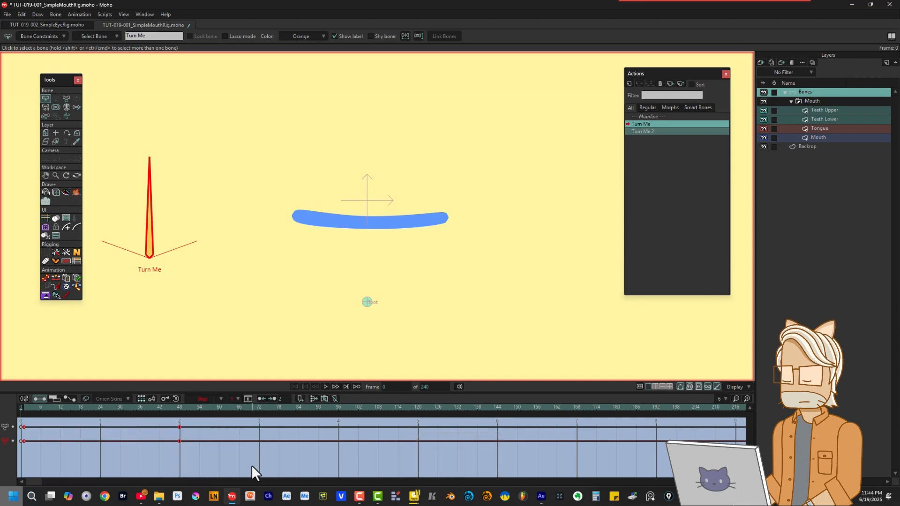
pyautogui.hotkey('ctrl', '1')
pyautogui.click(249, 467)
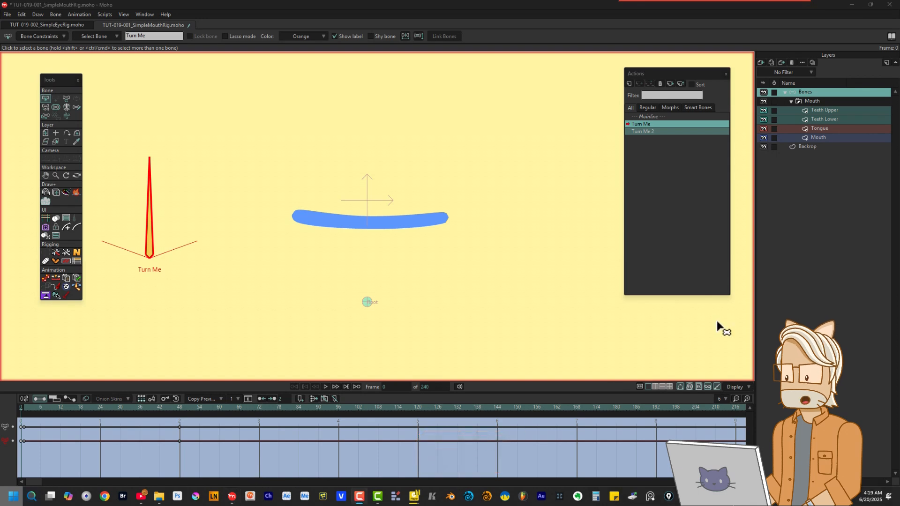
# Step: Key all points of the Mouth layer in their closed pose at frame 1 of the Turn Me action
pyautogui.click(855, 140)
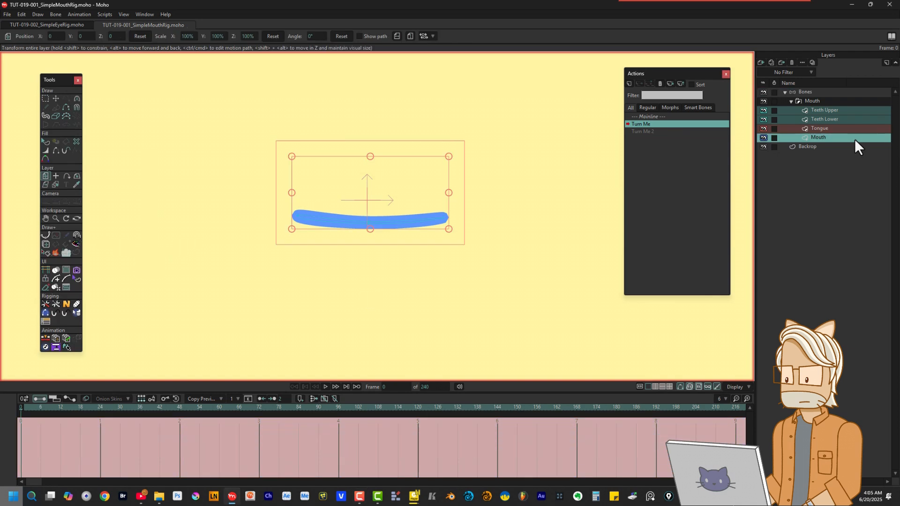
pyautogui.press('Right')
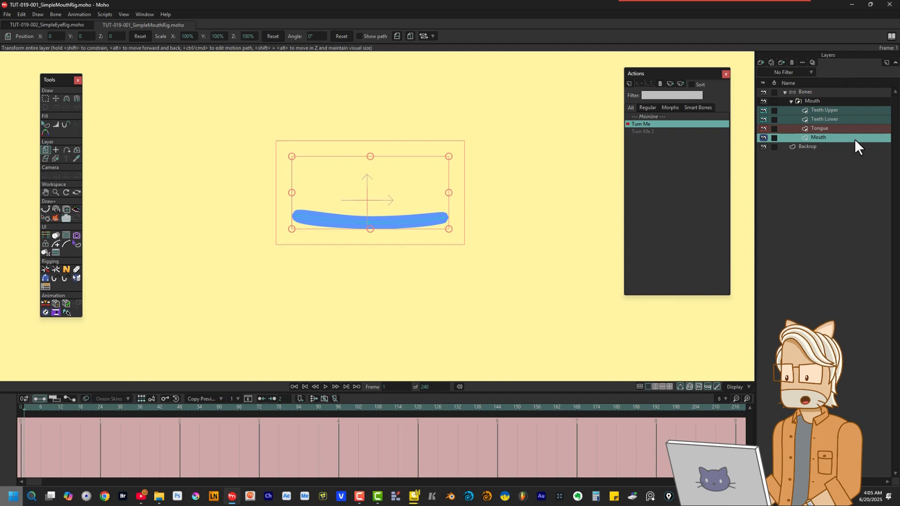
pyautogui.hotkey('ctrl', 'f')
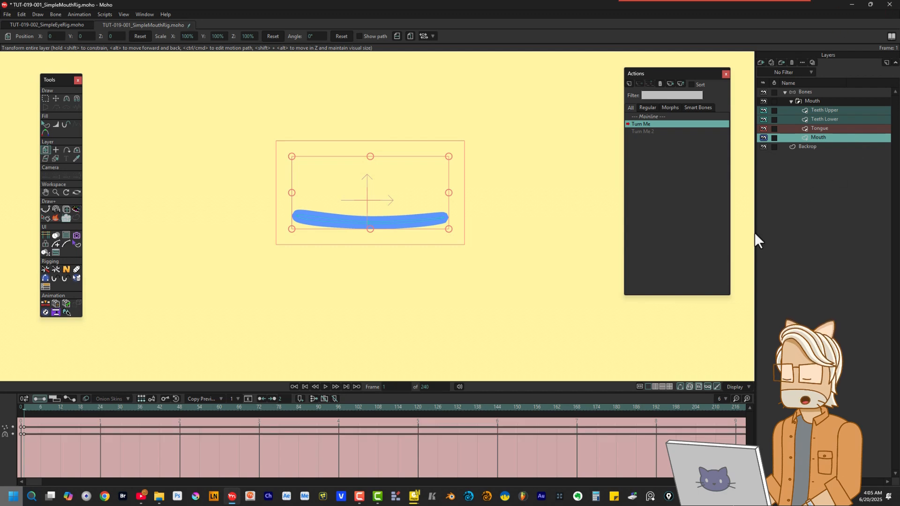
# Step: At frame 48, open the mouth by moving the upper lip's middle point to about Y 0.01 and the lower lip's to about Y -0.51
pyautogui.click(179, 406)
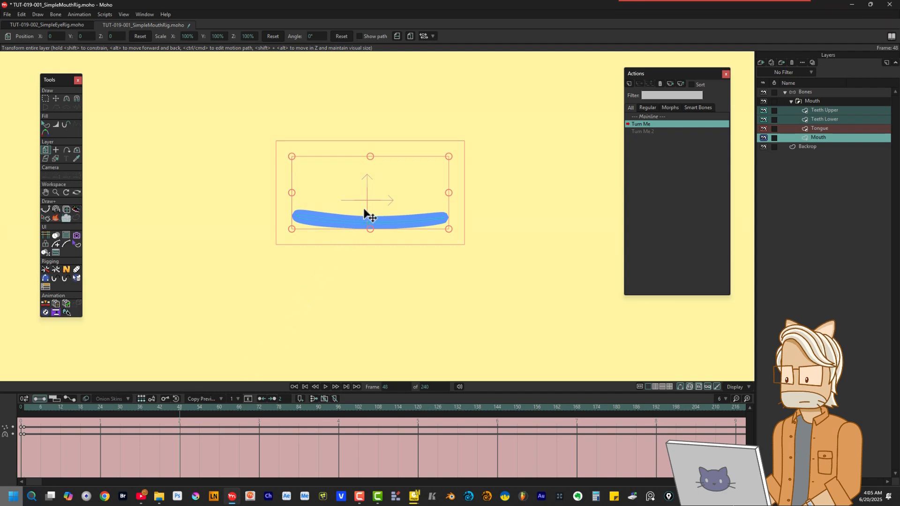
pyautogui.press('t')
pyautogui.moveTo(364, 211); pyautogui.dragTo(367, 186)
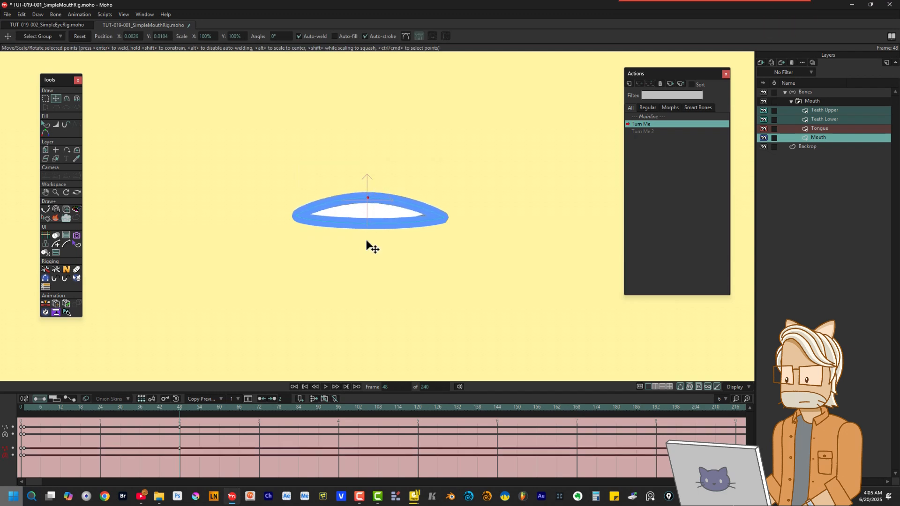
pyautogui.moveTo(371, 238); pyautogui.dragTo(364, 342)
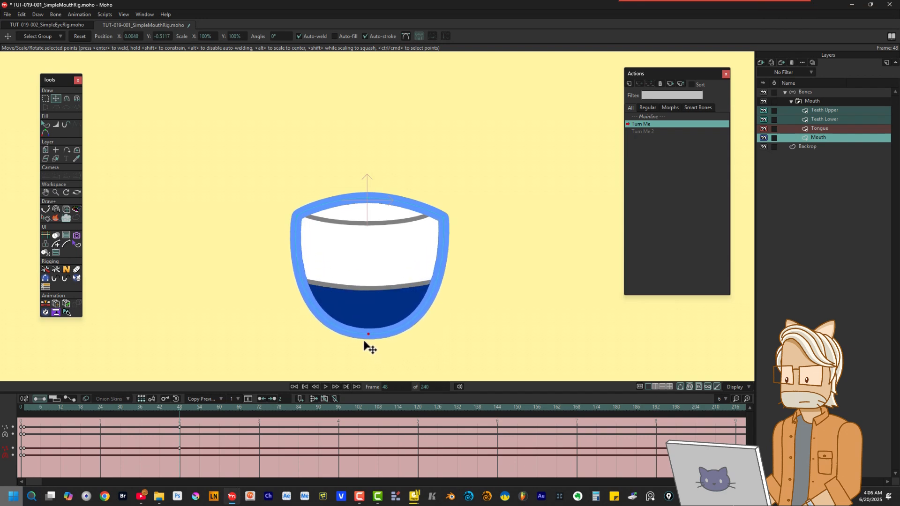
# Step: Lower both mouth corner points to about Y -0.24 at frame 48 and increase their curvature to round the mouth
pyautogui.press('g')
pyautogui.moveTo(281, 212); pyautogui.dragTo(488, 245)
pyautogui.press('t')
pyautogui.moveTo(372, 258); pyautogui.dragTo(371, 307)
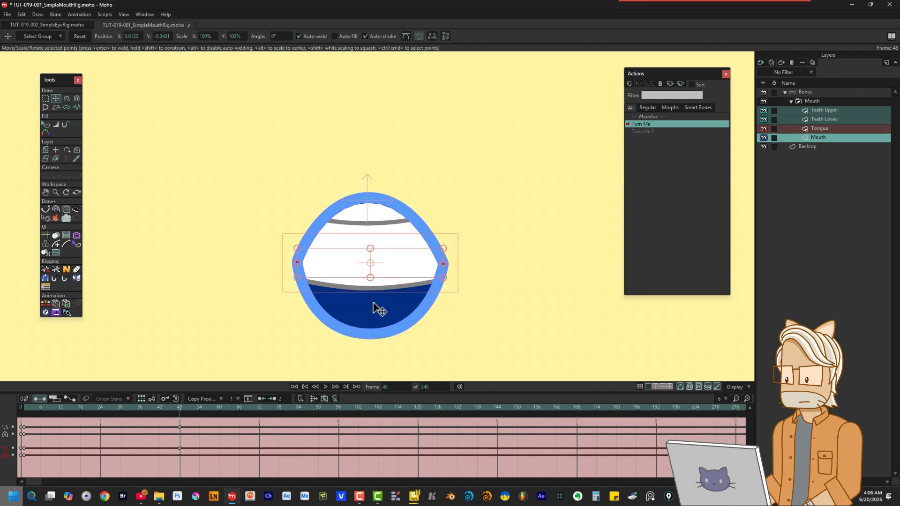
pyautogui.press('c')
pyautogui.moveTo(444, 267); pyautogui.dragTo(614, 279)
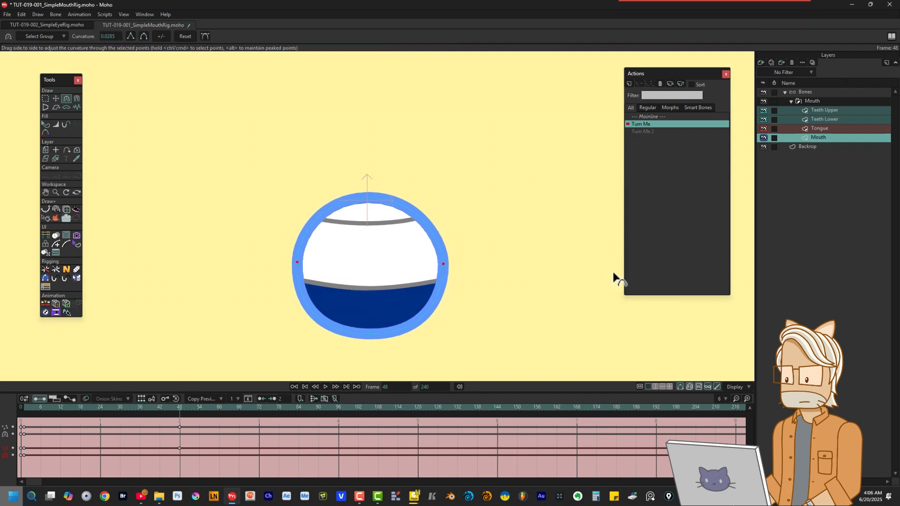
# Step: Narrow the open mouth by moving both corner points inward, and select the bottom lip point for curvature adjustment
pyautogui.press('t')
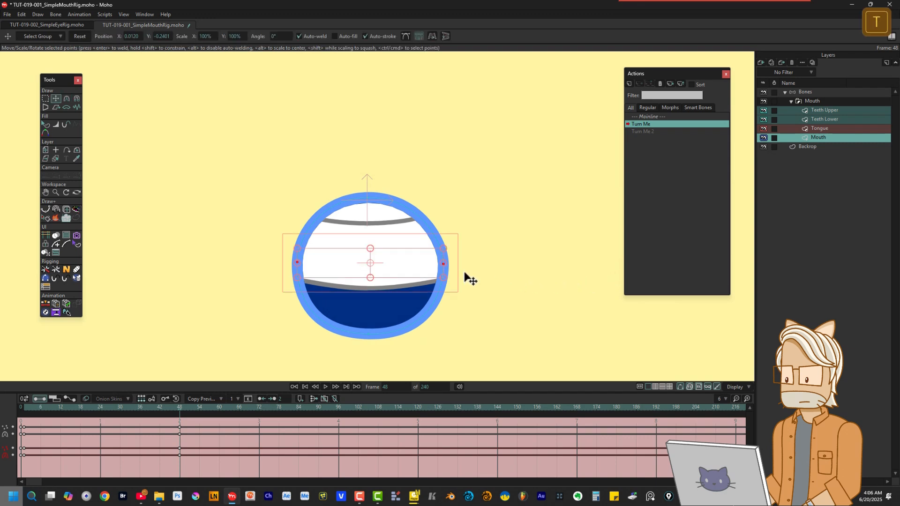
pyautogui.moveTo(443, 261)
pyautogui.mouseDown()
pyautogui.moveTo(420, 265)
pyautogui.moveTo(428, 264)
pyautogui.mouseUp()
pyautogui.hotkey('ctrl', 'z')
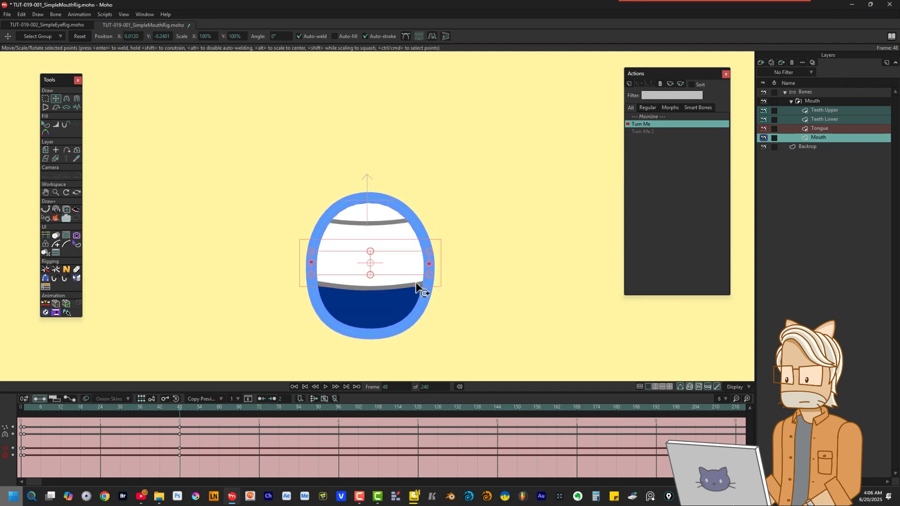
pyautogui.press('c')
pyautogui.press('Escape')
pyautogui.click(367, 337)
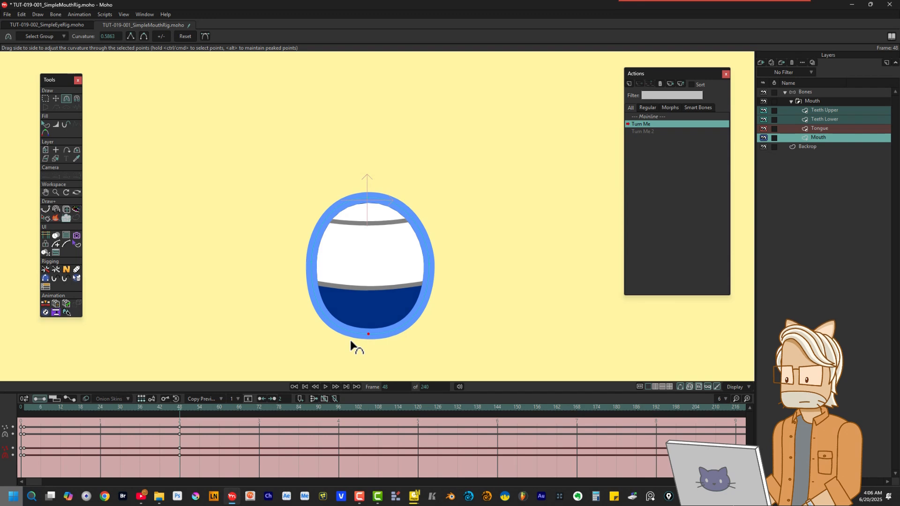
# Step: Key the Teeth Lower layer's position at frame 1 and move the layer down to about Y -0.37 at frame 48
pyautogui.click(821, 120)
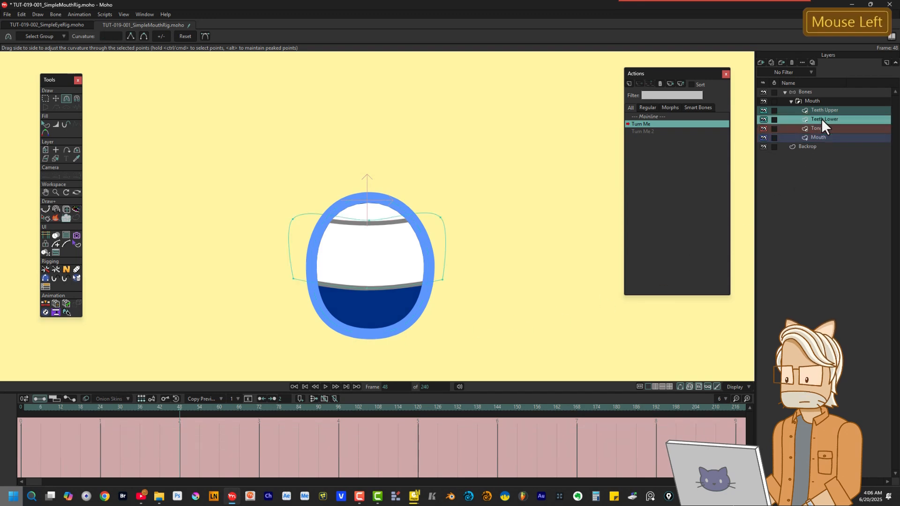
pyautogui.click(24, 406)
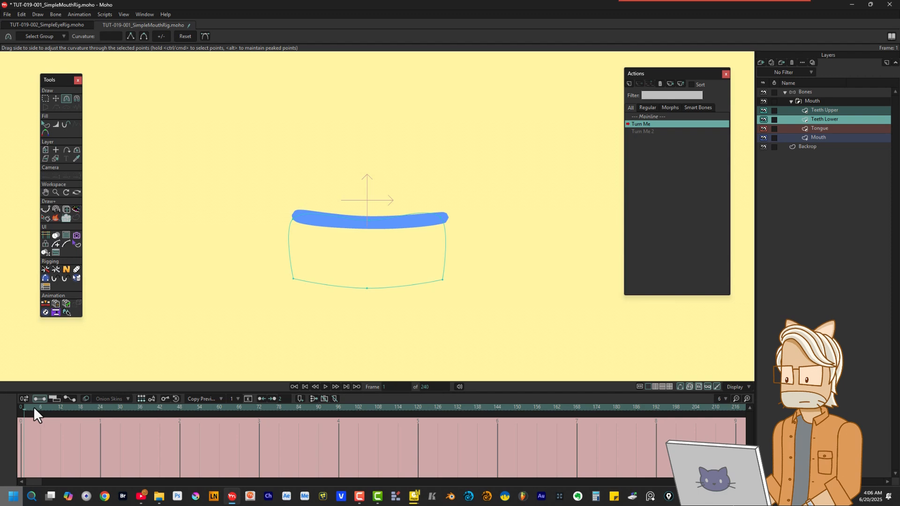
pyautogui.press('m')
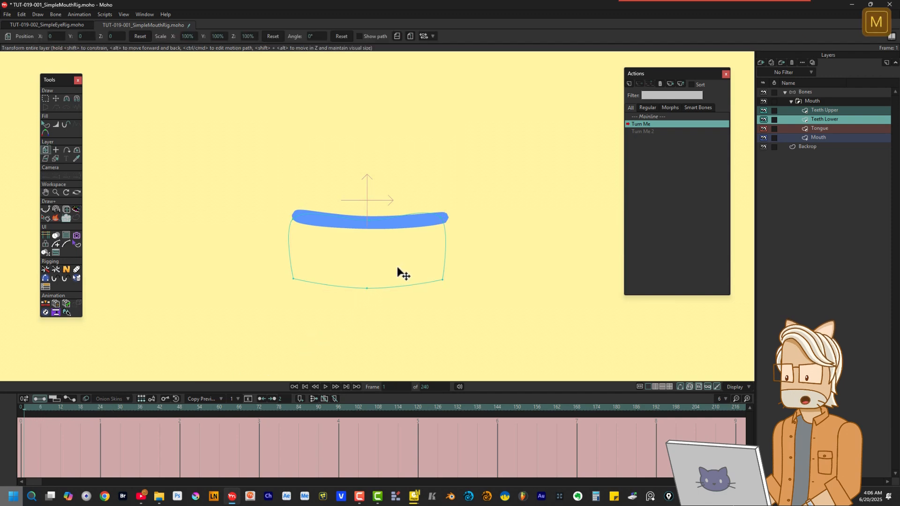
pyautogui.click(398, 273)
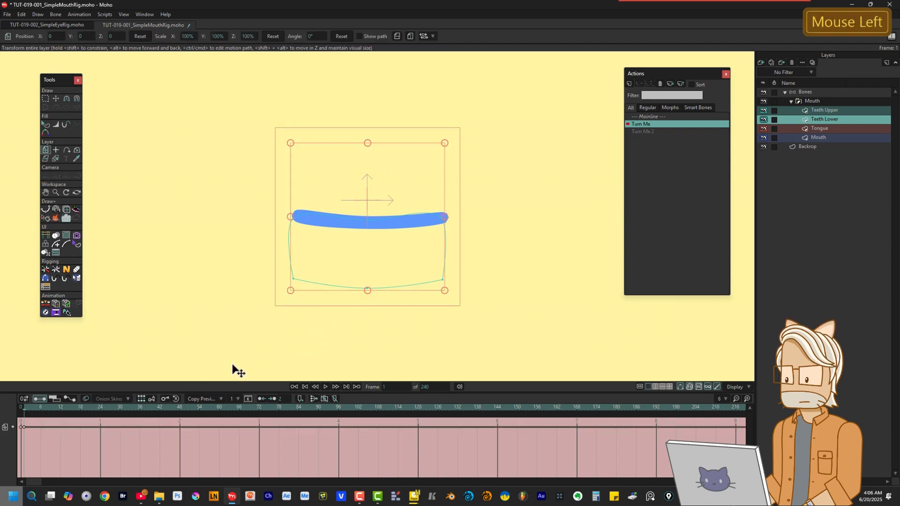
pyautogui.click(179, 409)
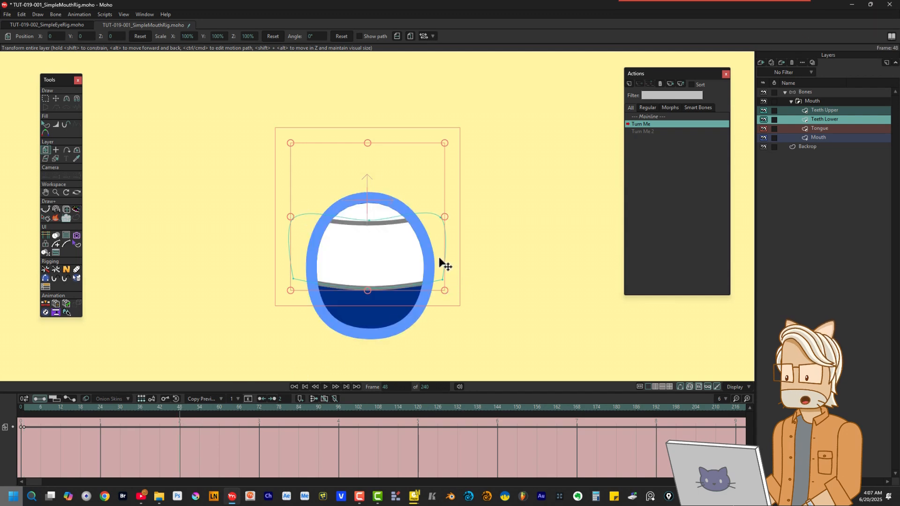
pyautogui.moveTo(441, 262); pyautogui.dragTo(436, 353)
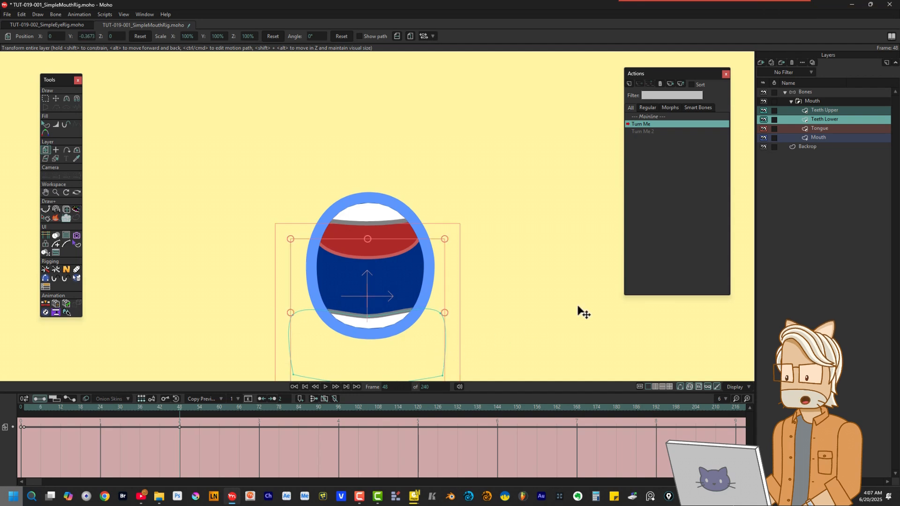
# Step: Key the Tongue layer's position at frame 1 and move the layer straight down to about Y -0.35 at frame 48
pyautogui.click(847, 128)
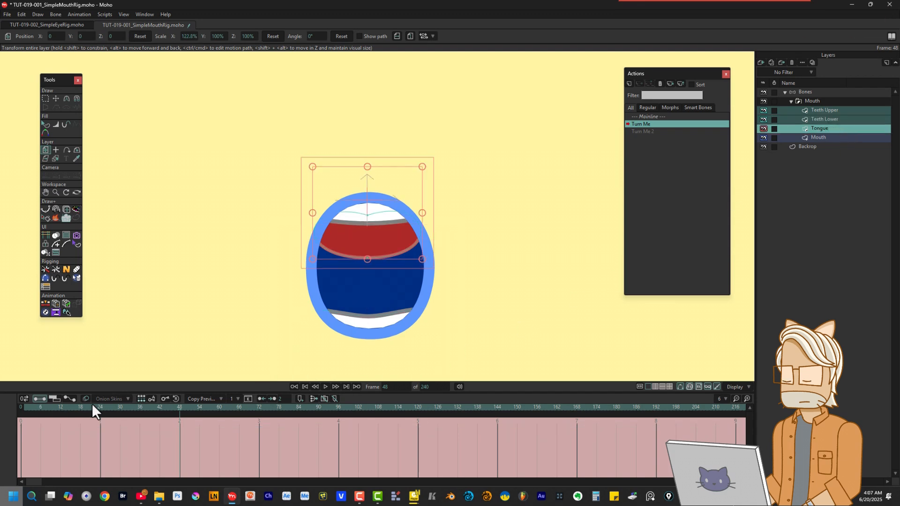
pyautogui.click(23, 408)
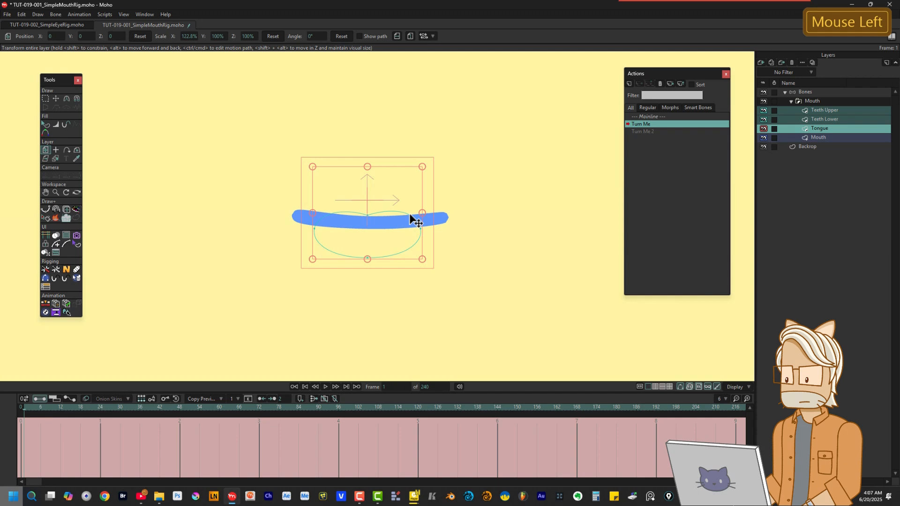
pyautogui.click(399, 242)
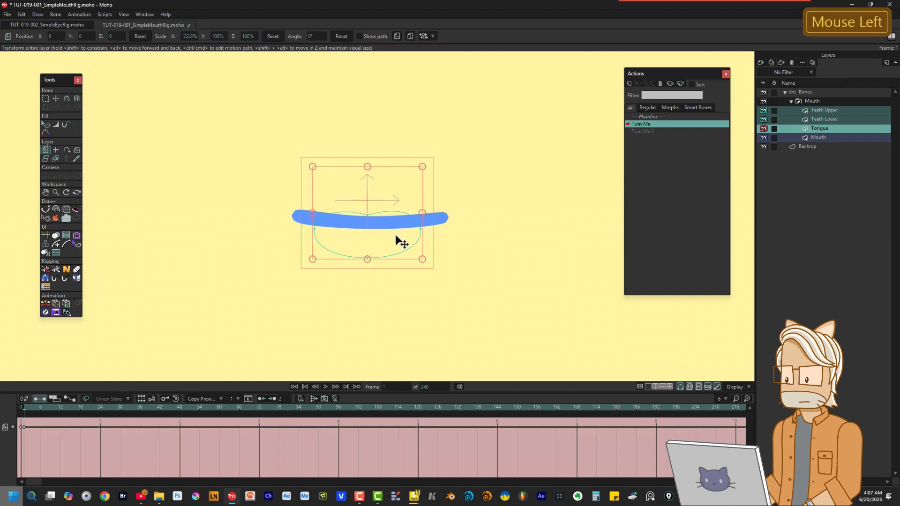
pyautogui.click(179, 409)
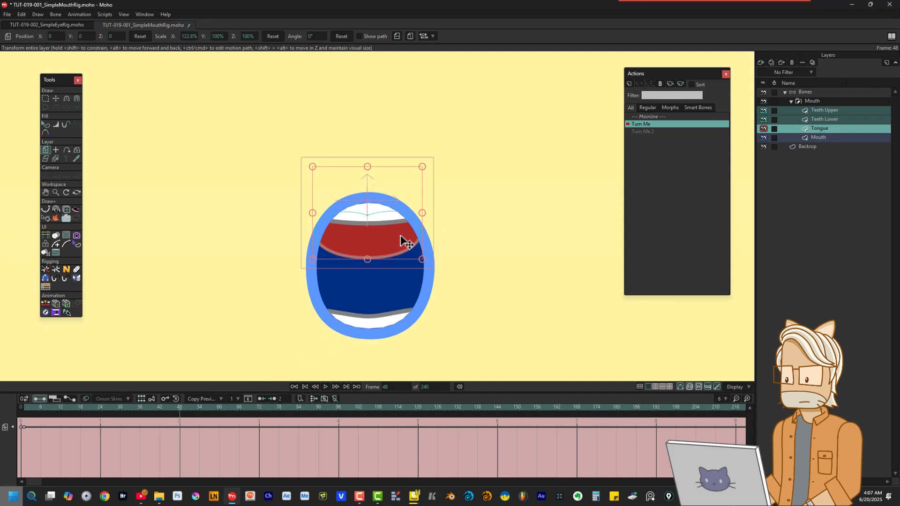
pyautogui.keyDown('shift'); pyautogui.moveTo(400, 239); pyautogui.dragTo(389, 329); pyautogui.keyUp('shift')
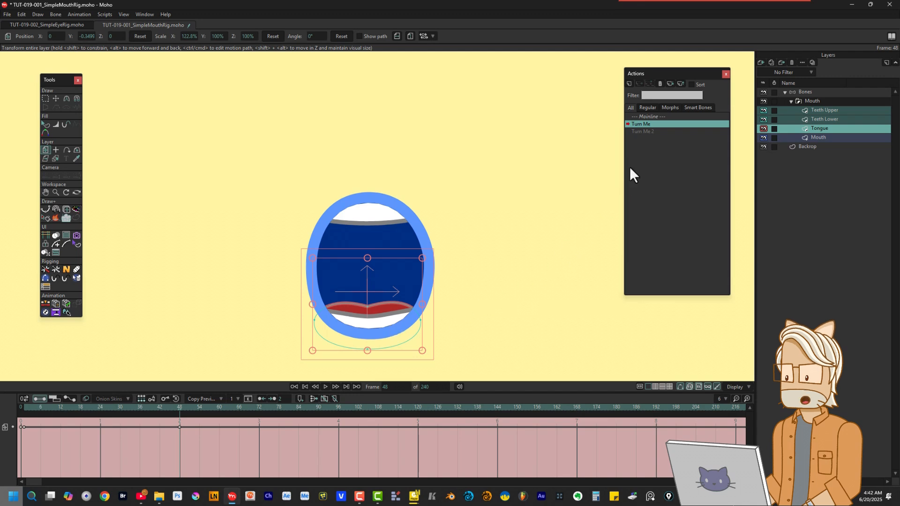
# Step: Switch to the Turn Me 2 action and set the Bones layer's keyframes at frames 1 and 48 to Linear interpolation
pyautogui.click(655, 131)
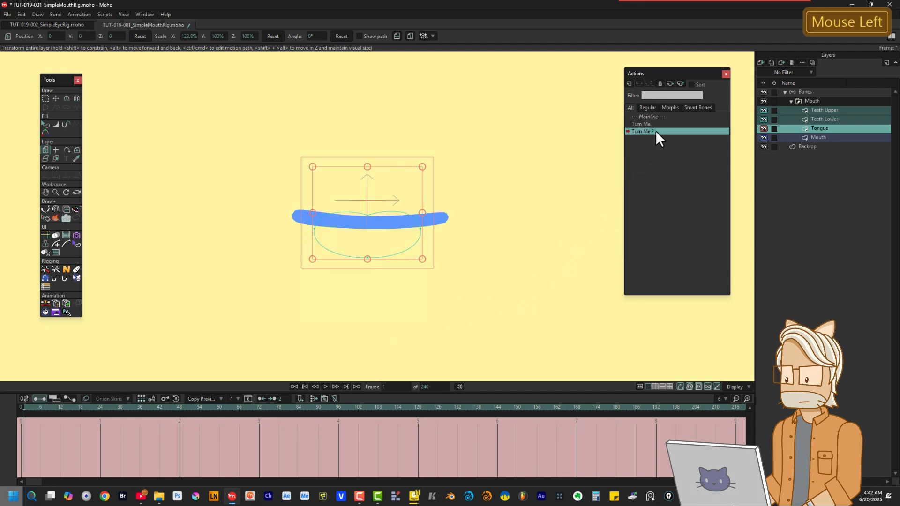
pyautogui.click(796, 90)
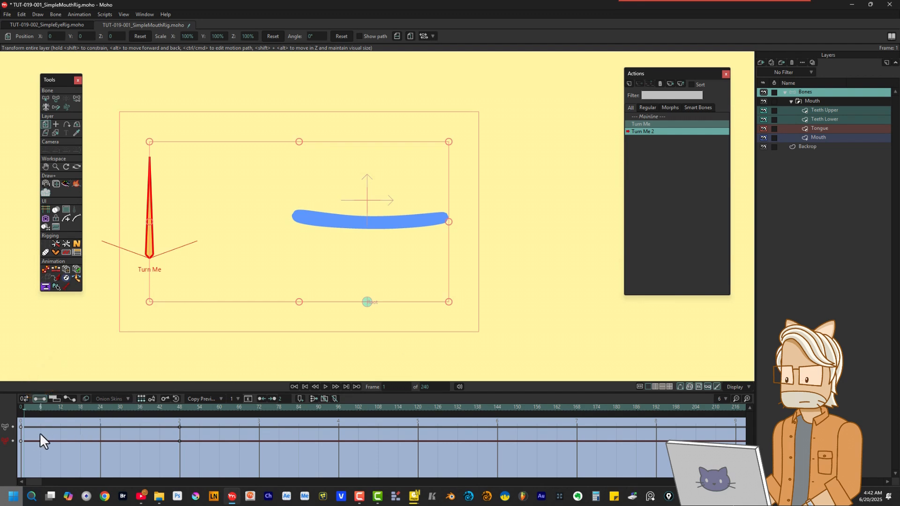
pyautogui.click(25, 440)
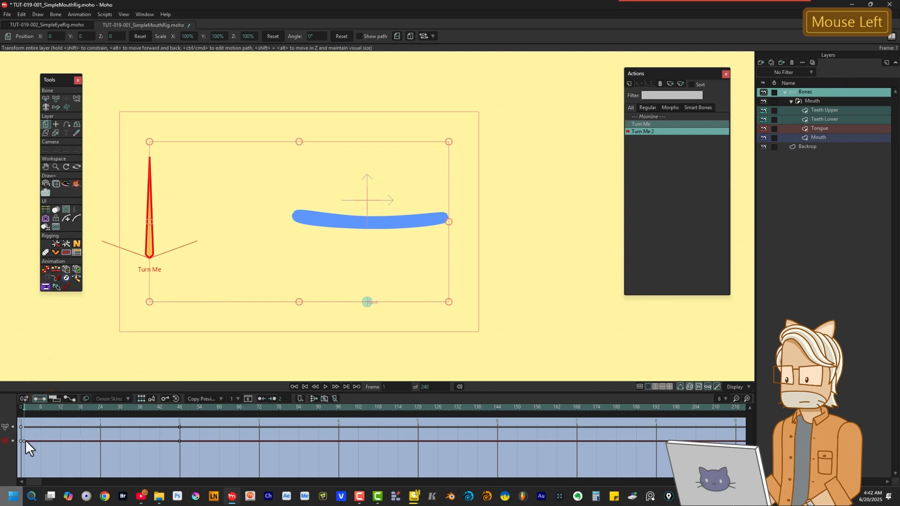
pyautogui.moveTo(197, 436); pyautogui.dragTo(24, 455)
pyautogui.hotkey('ctrl', '1')
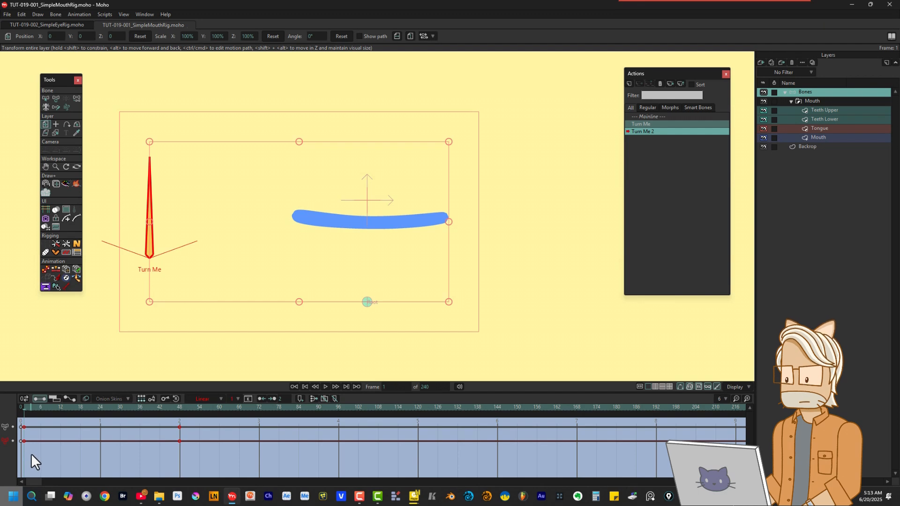
# Step: Key the Mouth layer's points at frame 1, and open the mouth at frame 48 by raising the top lip point and lowering the bottom one
pyautogui.click(830, 136)
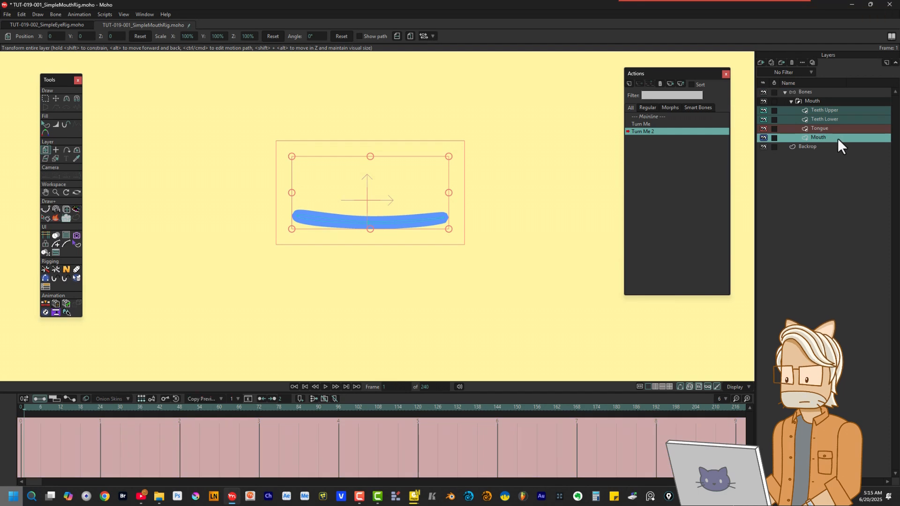
pyautogui.hotkey('ctrl', 'f')
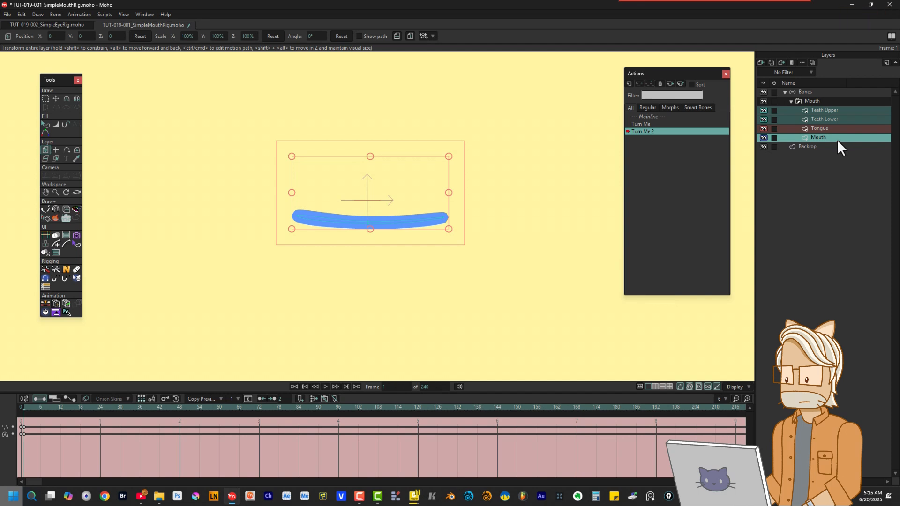
pyautogui.click(178, 407)
pyautogui.click(55, 98)
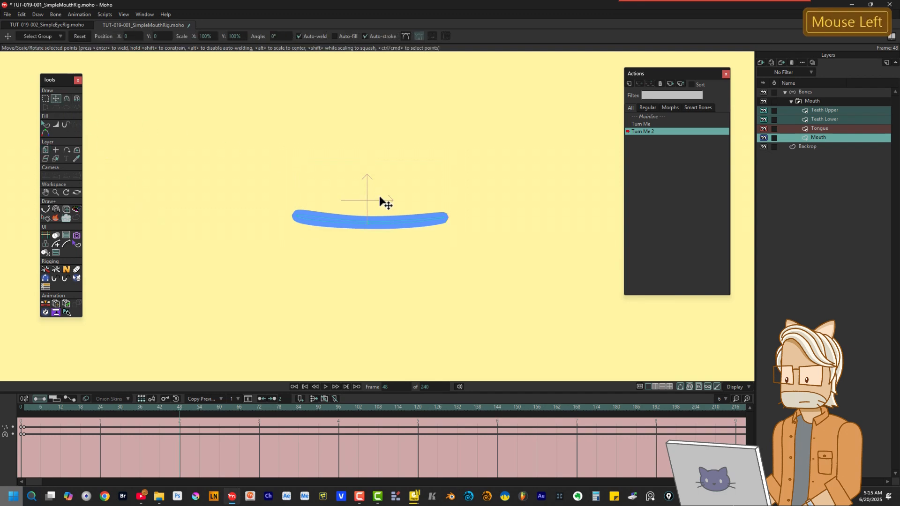
pyautogui.moveTo(380, 215); pyautogui.dragTo(372, 195)
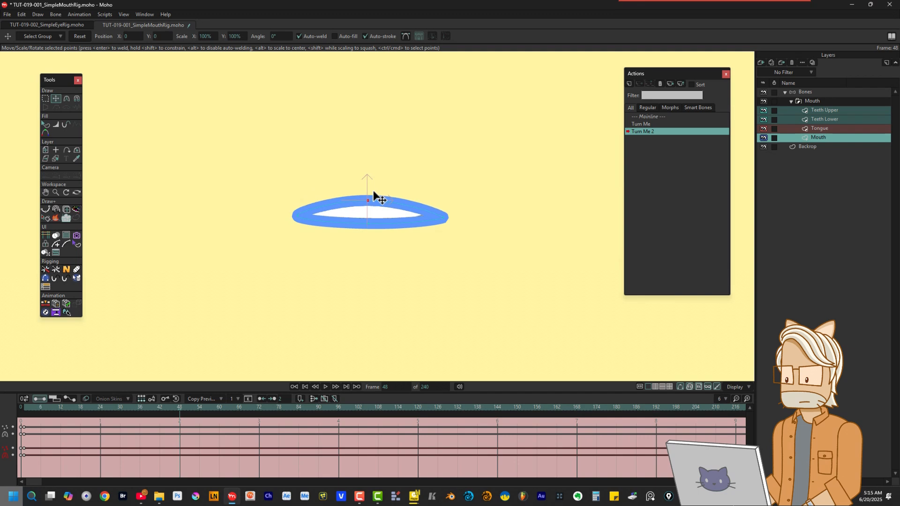
pyautogui.moveTo(360, 260)
pyautogui.mouseDown()
pyautogui.moveTo(368, 297)
pyautogui.moveTo(370, 269)
pyautogui.mouseUp()
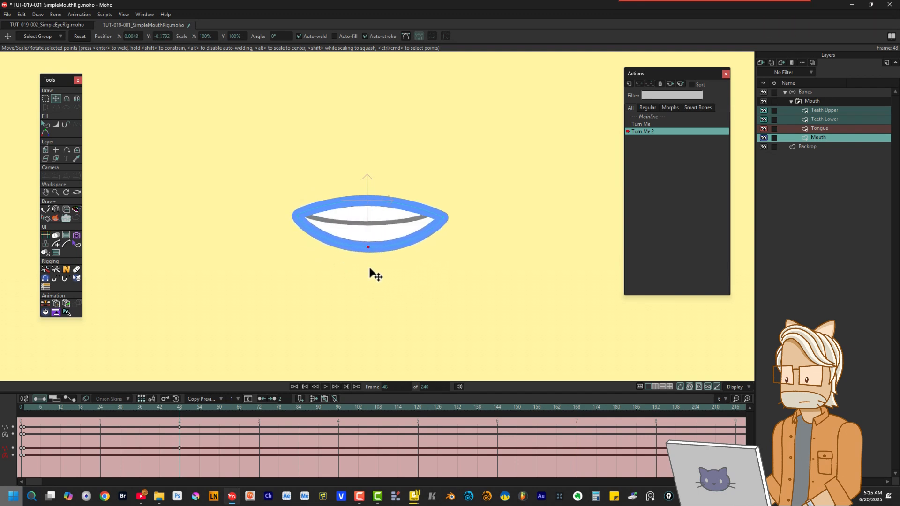
# Step: Widen the mouth by spreading both corner points outward, rounding their curvature and raising them slightly
pyautogui.click(48, 100)
pyautogui.moveTo(280, 213)
pyautogui.mouseDown()
pyautogui.moveTo(470, 227)
pyautogui.moveTo(458, 221)
pyautogui.moveTo(551, 218)
pyautogui.moveTo(695, 232)
pyautogui.moveTo(660, 233)
pyautogui.moveTo(696, 224)
pyautogui.mouseUp()
pyautogui.press('t')
pyautogui.press('c')
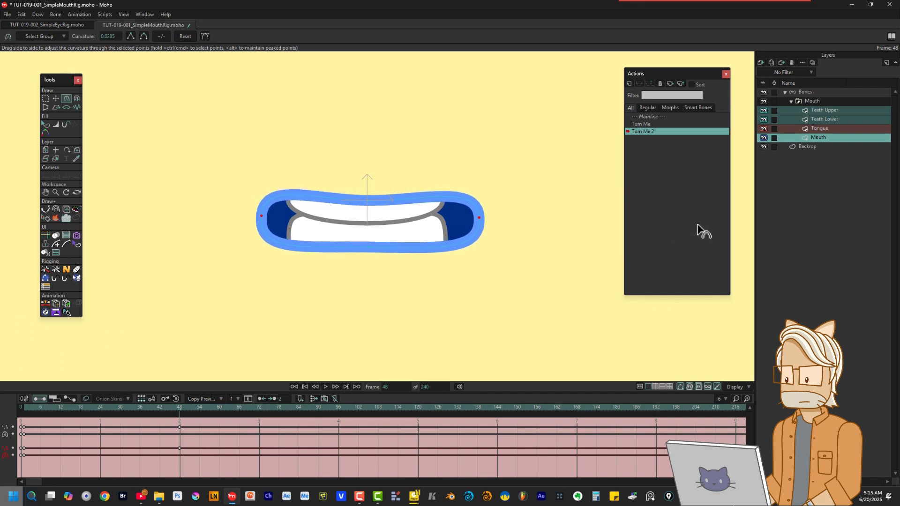
pyautogui.press('t')
pyautogui.moveTo(443, 292); pyautogui.dragTo(450, 276)
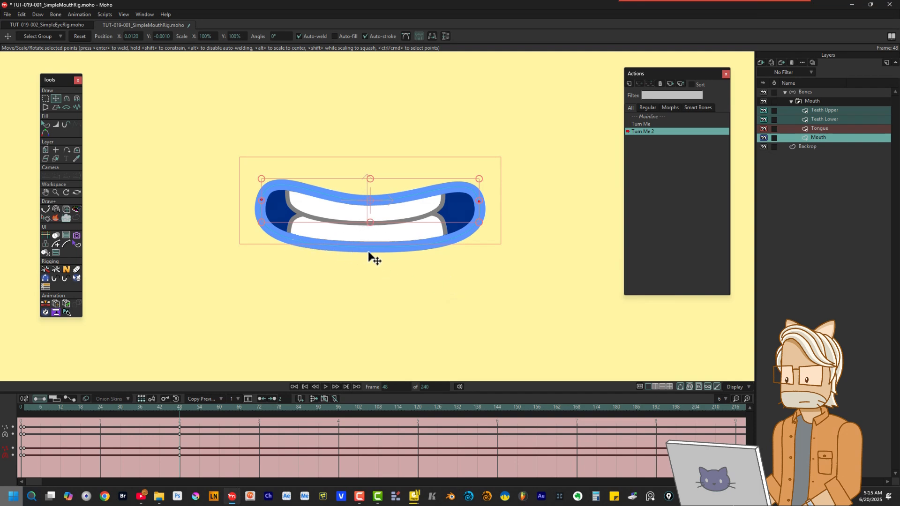
# Step: Lower the bottom lip point to about Y -0.22, nudge the top lip point sideways and lift both corner points
pyautogui.click(369, 256)
pyautogui.hotkey('ctrl', 'z')
pyautogui.press('Escape')
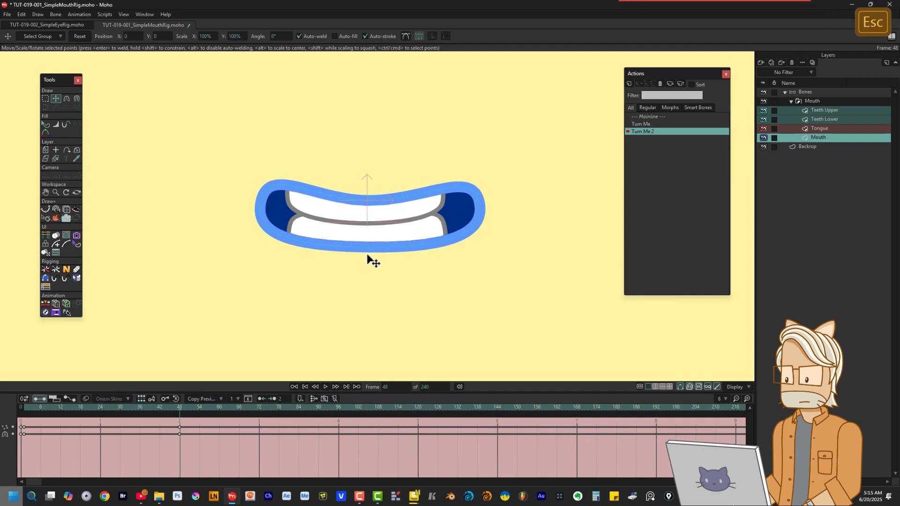
pyautogui.keyDown('shift'); pyautogui.moveTo(367, 255); pyautogui.dragTo(368, 267); pyautogui.keyUp('shift')
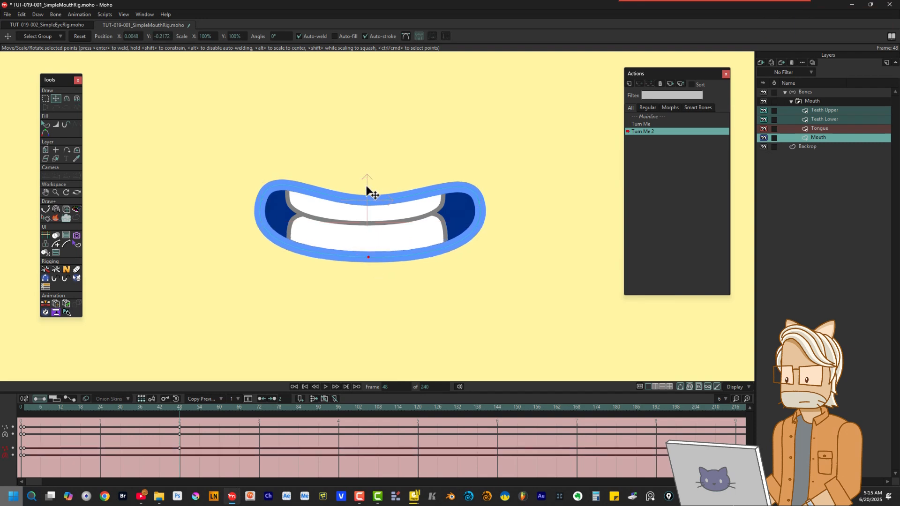
pyautogui.keyDown('shift'); pyautogui.moveTo(370, 192); pyautogui.dragTo(365, 192); pyautogui.keyUp('shift')
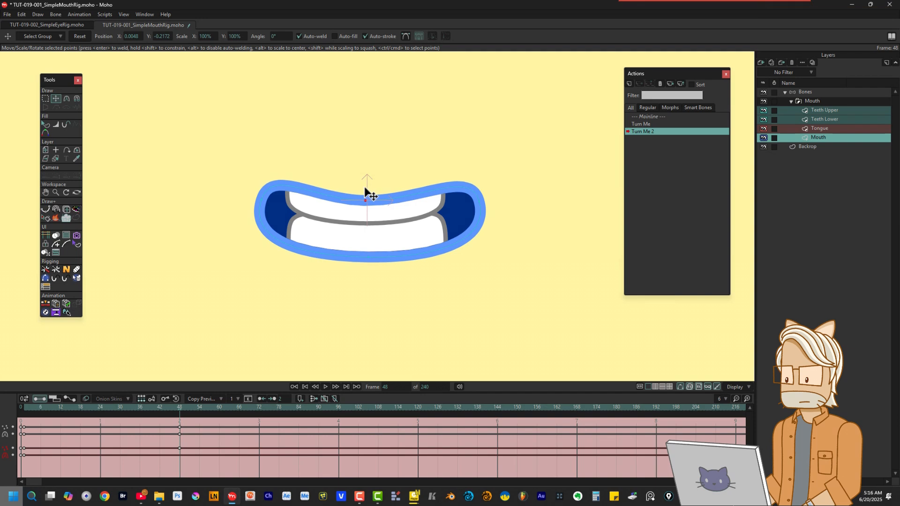
pyautogui.click(487, 193)
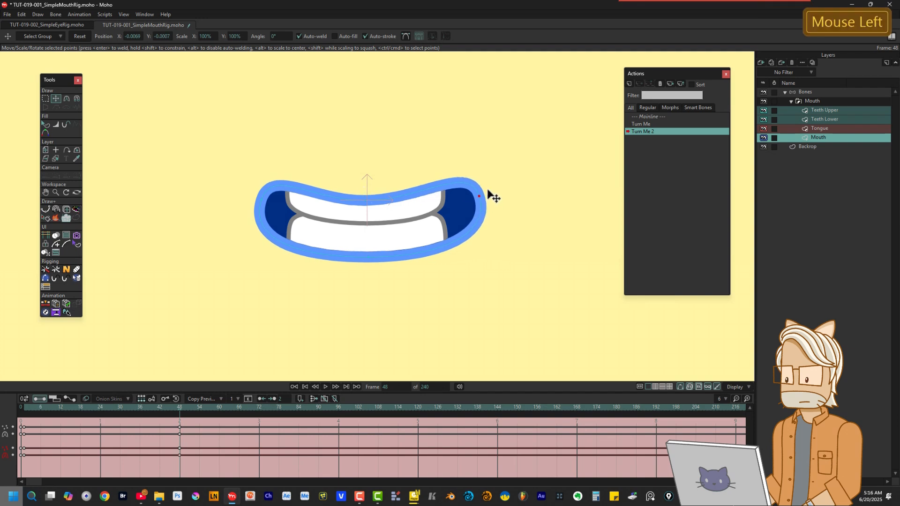
pyautogui.moveTo(251, 205); pyautogui.dragTo(252, 201)
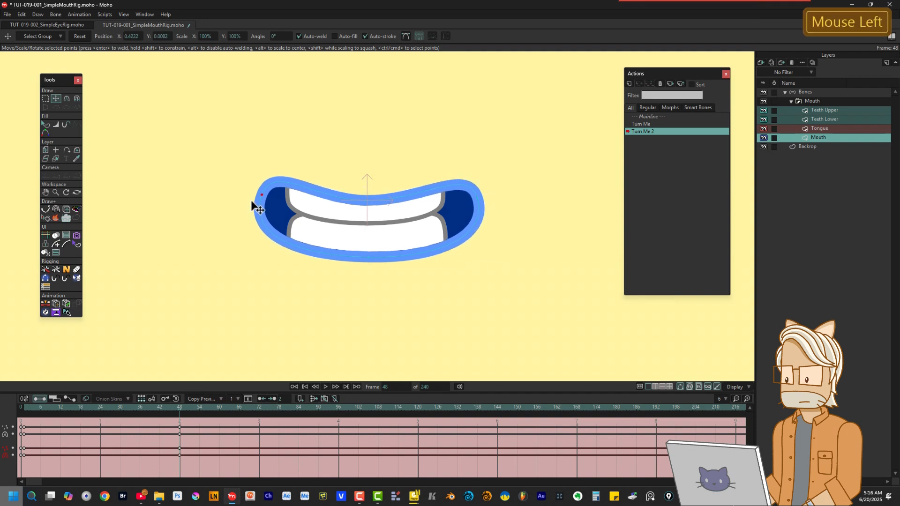
# Step: Adjust the top lip point's curvature and lower the bottom lip point to about Y -0.24
pyautogui.click(66, 99)
pyautogui.moveTo(366, 202); pyautogui.dragTo(318, 233)
pyautogui.moveTo(367, 271); pyautogui.dragTo(364, 300)
pyautogui.press('t')
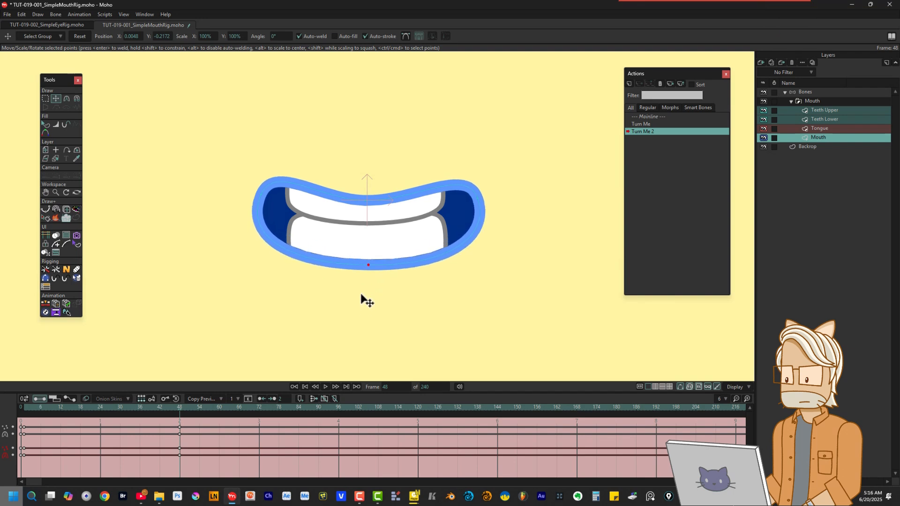
# Step: Refine the smile by raising the top and bottom lip points slightly and nudging both corner points up and inward
pyautogui.keyDown('shift'); pyautogui.click(368, 191); pyautogui.keyUp('shift')
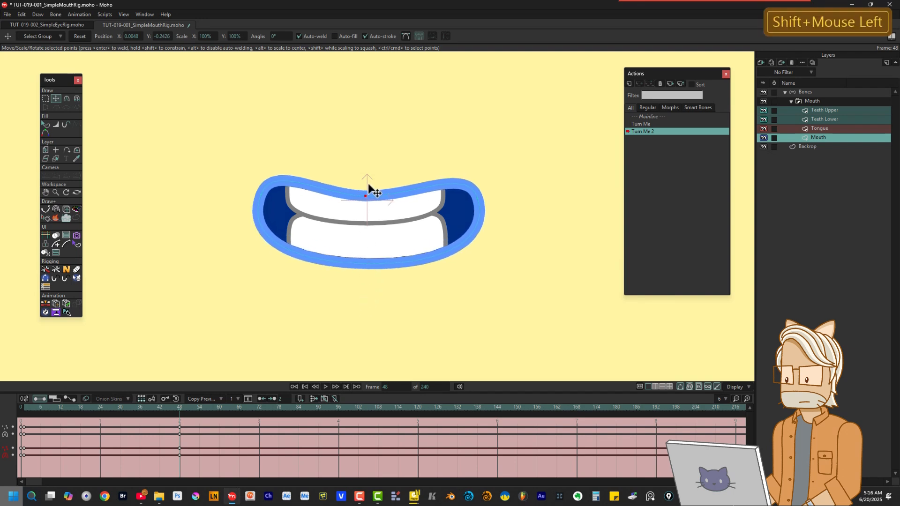
pyautogui.click(505, 201)
pyautogui.moveTo(502, 196); pyautogui.dragTo(502, 195)
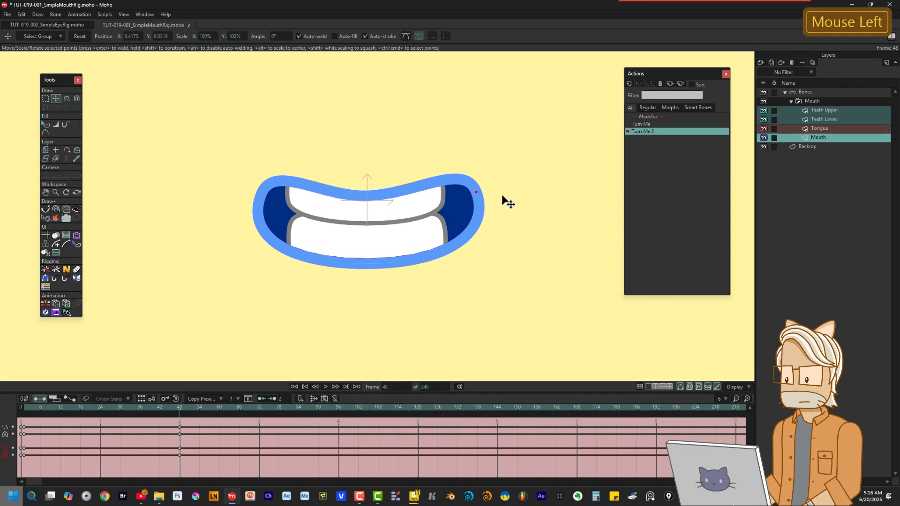
pyautogui.moveTo(236, 191); pyautogui.dragTo(241, 191)
pyautogui.click(499, 196)
pyautogui.moveTo(495, 190); pyautogui.dragTo(493, 189)
pyautogui.moveTo(370, 284); pyautogui.dragTo(365, 288)
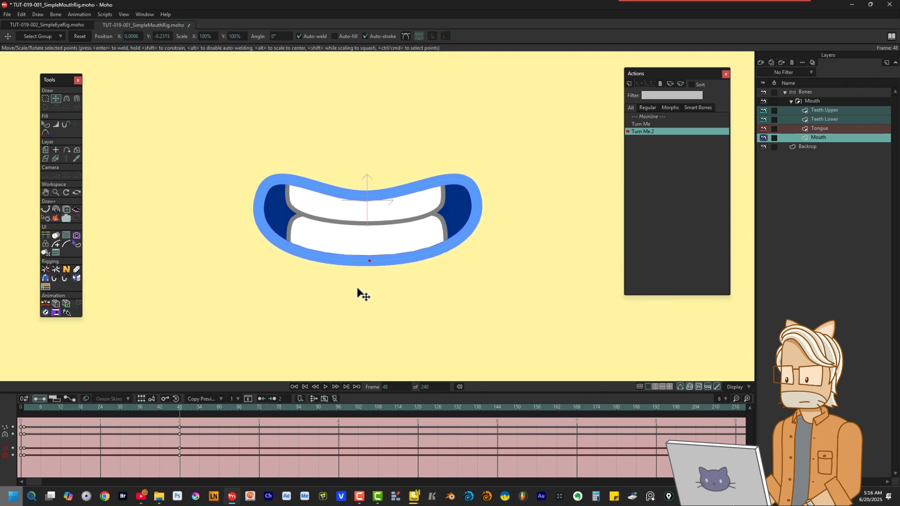
# Step: Fine-tune the curvature of both mouth corners, about 0.35 on the right one, and of the top and bottom lip points
pyautogui.press('c')
pyautogui.moveTo(272, 196); pyautogui.dragTo(339, 202)
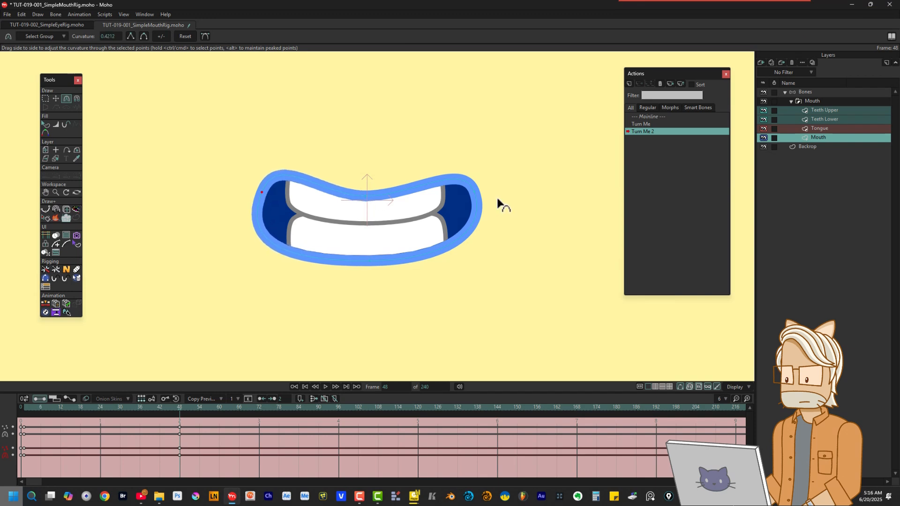
pyautogui.moveTo(487, 192); pyautogui.dragTo(558, 190)
pyautogui.moveTo(366, 196); pyautogui.dragTo(398, 211)
pyautogui.moveTo(370, 261); pyautogui.dragTo(234, 288)
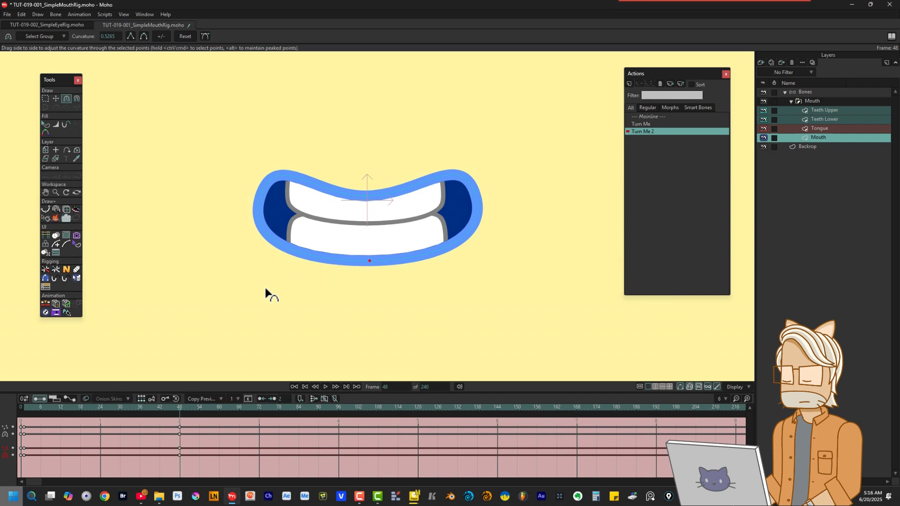
pyautogui.moveTo(262, 192); pyautogui.dragTo(438, 202)
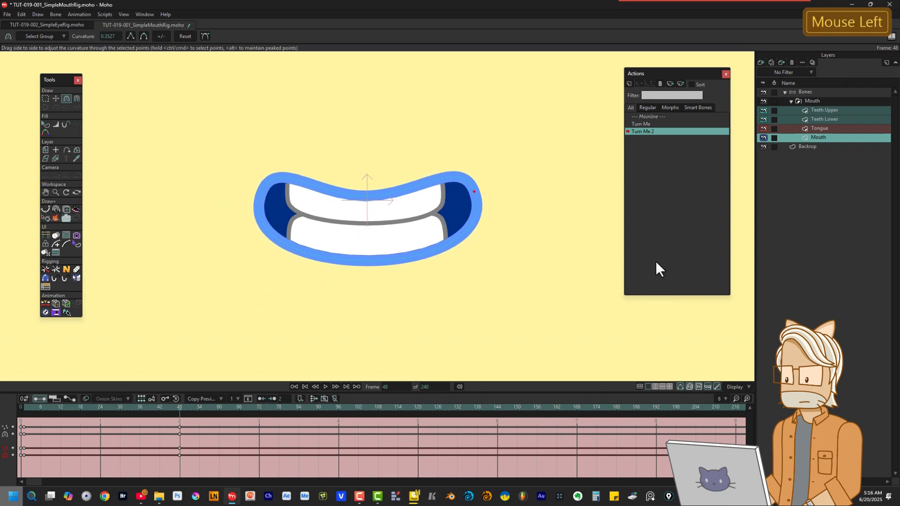
# Step: Test the mouth dial by rotating the Turn Me bone at frame 24 of the Mainline, and undo the rotation
pyautogui.moveTo(656, 256); pyautogui.dragTo(653, 270)
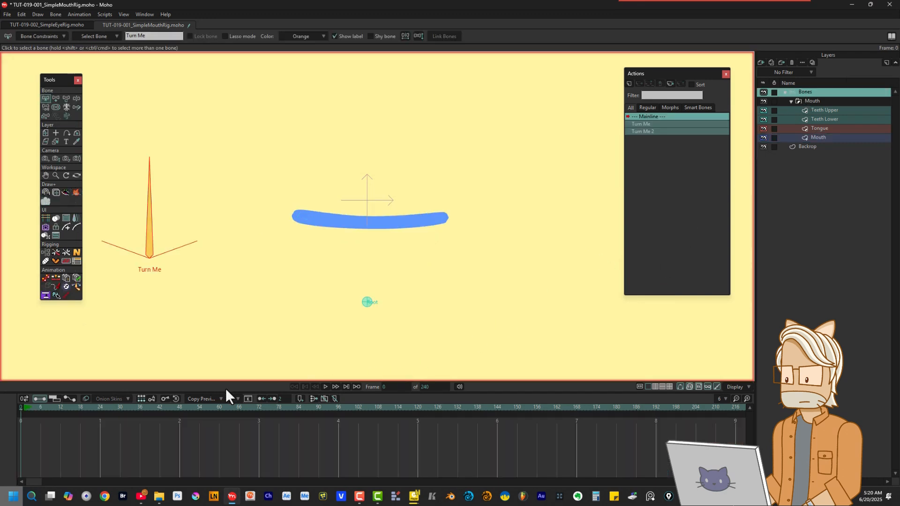
pyautogui.click(98, 407)
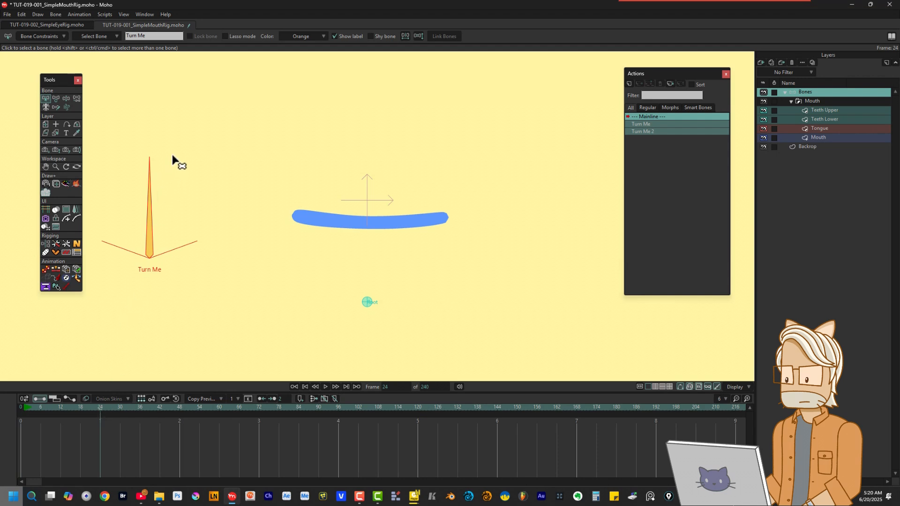
pyautogui.press('z')
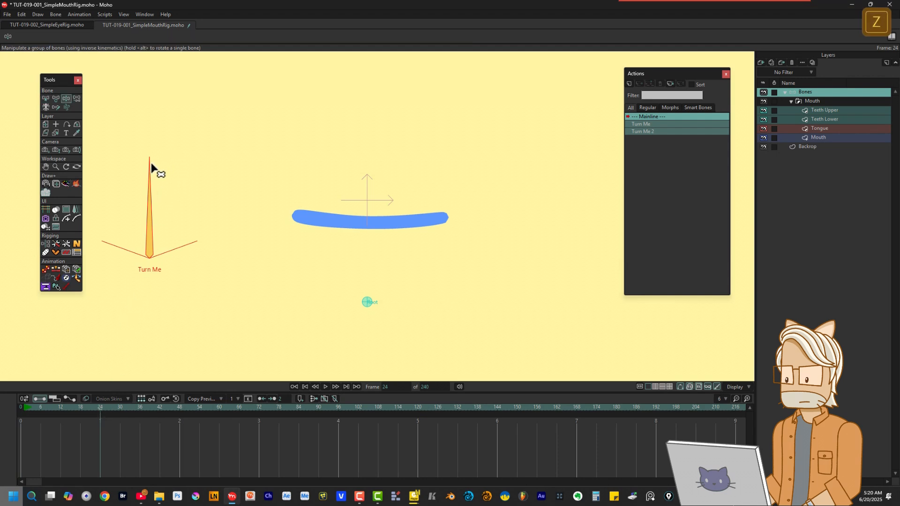
pyautogui.moveTo(150, 180); pyautogui.dragTo(224, 206)
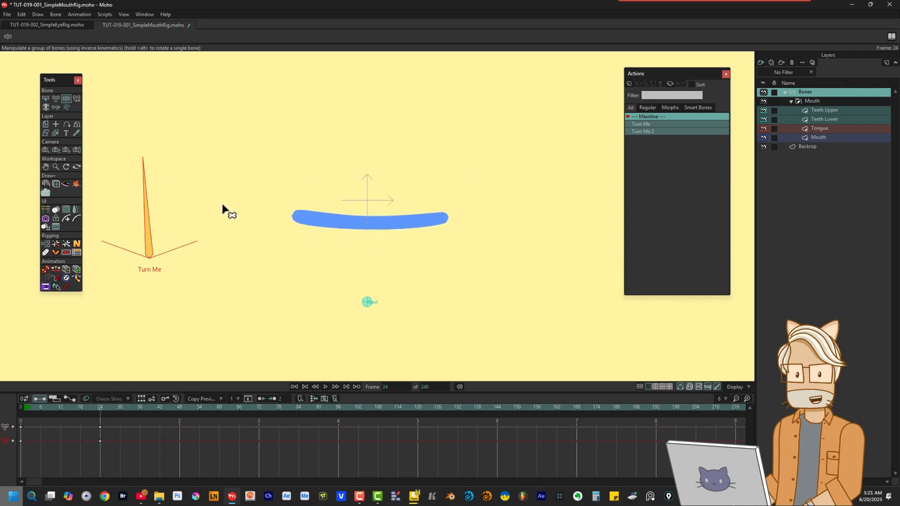
pyautogui.hotkey('ctrl', 'z')
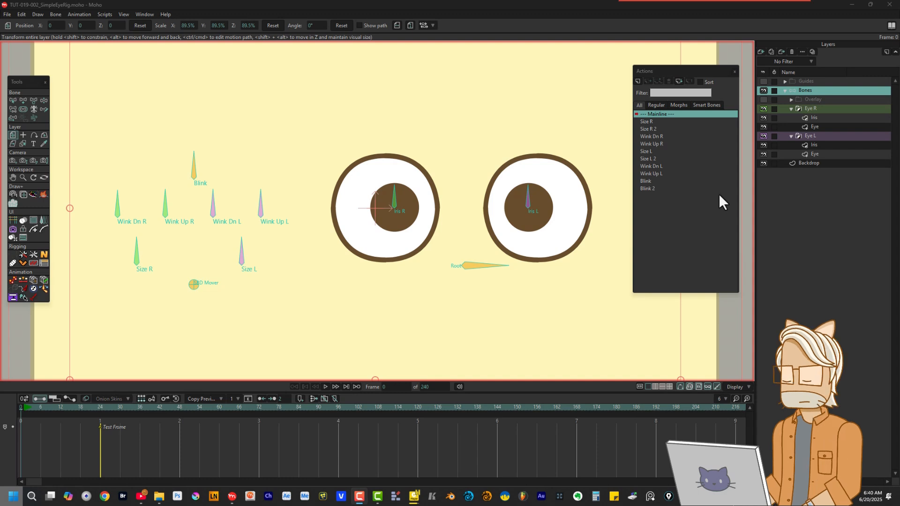
# Step: In the SimpleEyeRig file, show the Guides layer and rotate the Blink bone to test the eyes
pyautogui.click(761, 82)
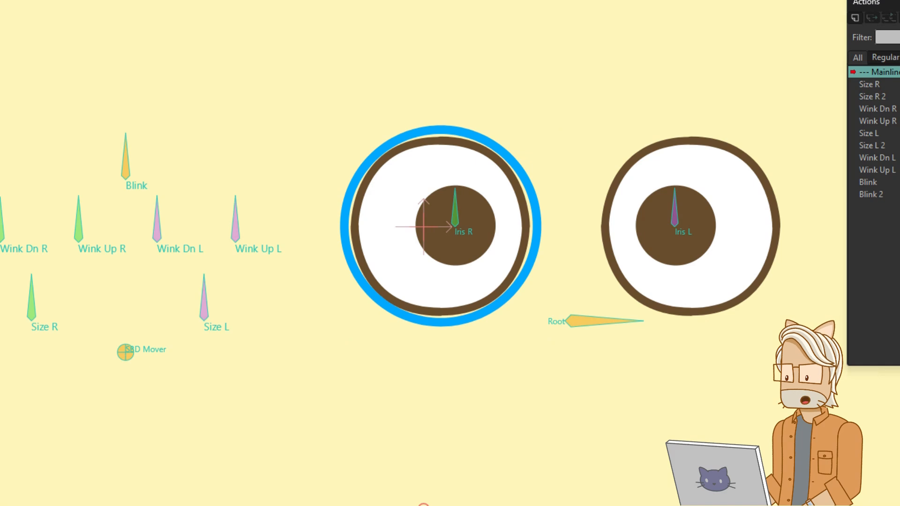
pyautogui.click(124, 138)
pyautogui.moveTo(125, 139); pyautogui.dragTo(158, 120)
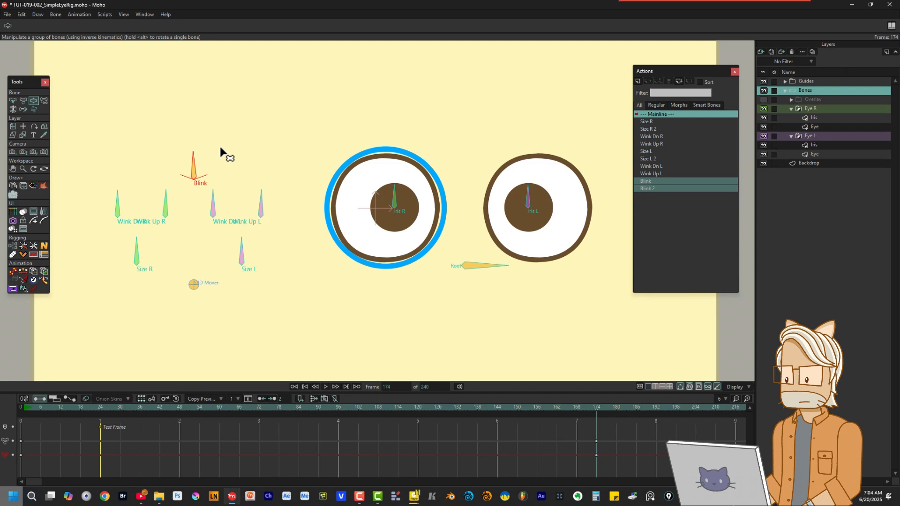
# Step: In the Wink Dn R action, key all points of Eye R's Eye layer at frame 12 and delete their frame 1 keyframes
pyautogui.click(645, 136)
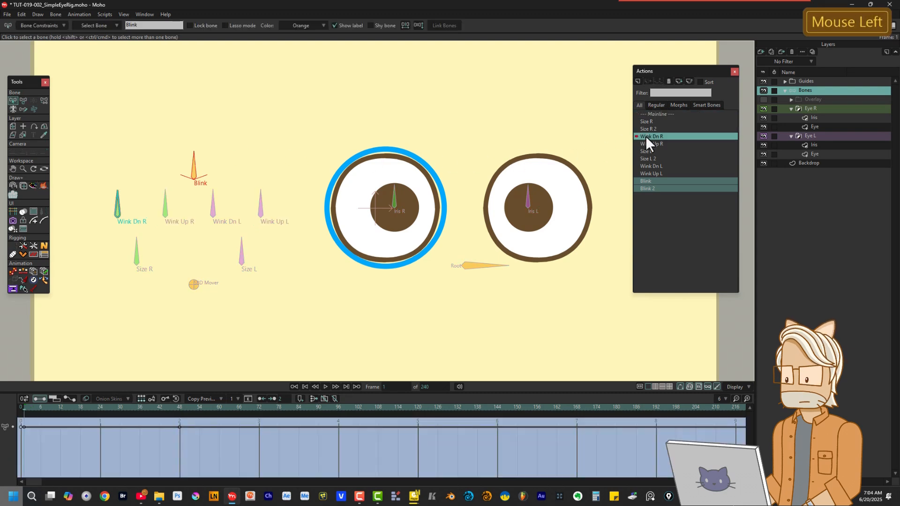
pyautogui.click(821, 125)
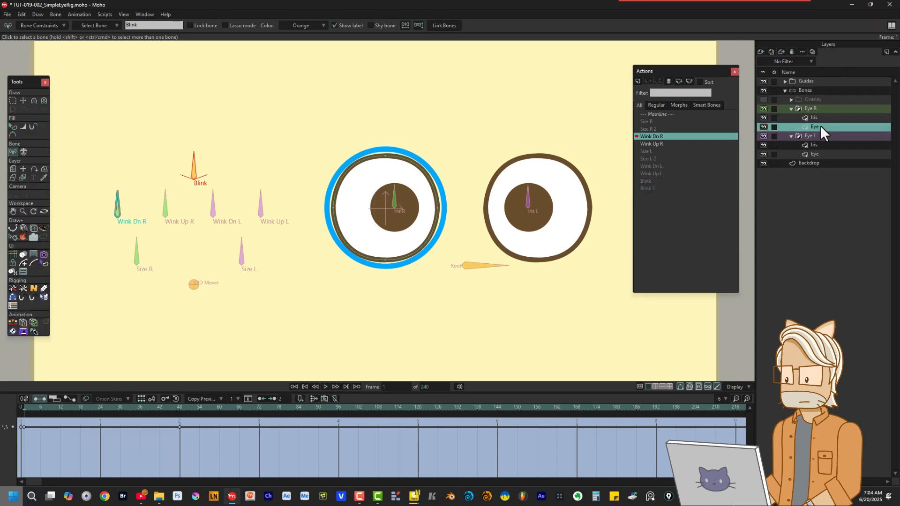
pyautogui.hotkey('ctrl', 'a')
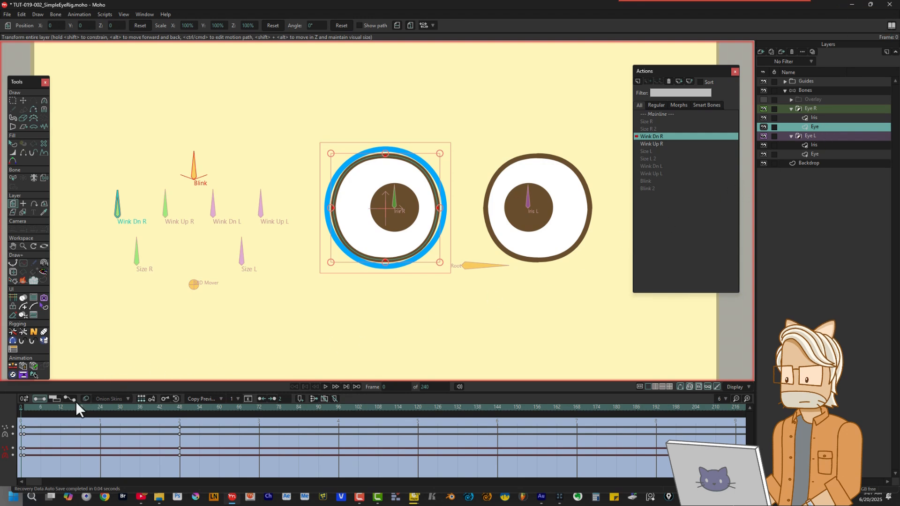
pyautogui.click(61, 408)
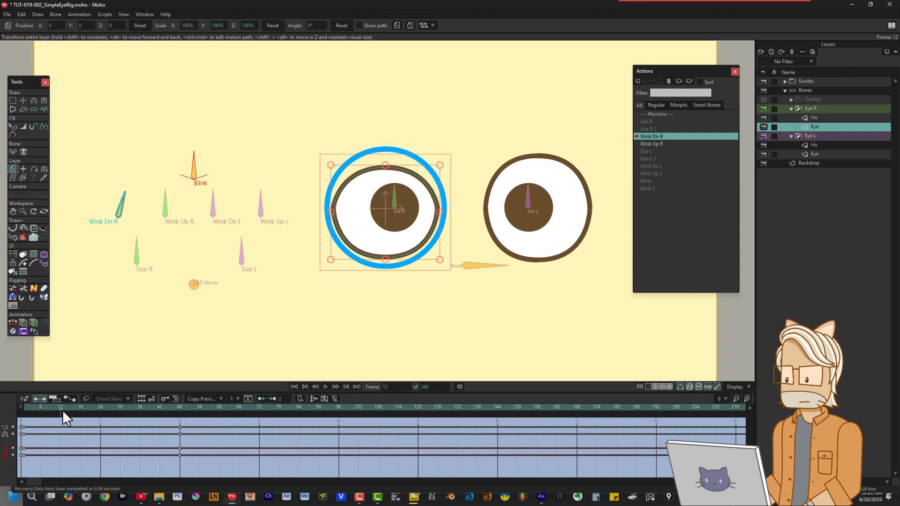
pyautogui.hotkey('ctrl', 'f')
pyautogui.moveTo(29, 442); pyautogui.dragTo(23, 458)
pyautogui.press('Delete')
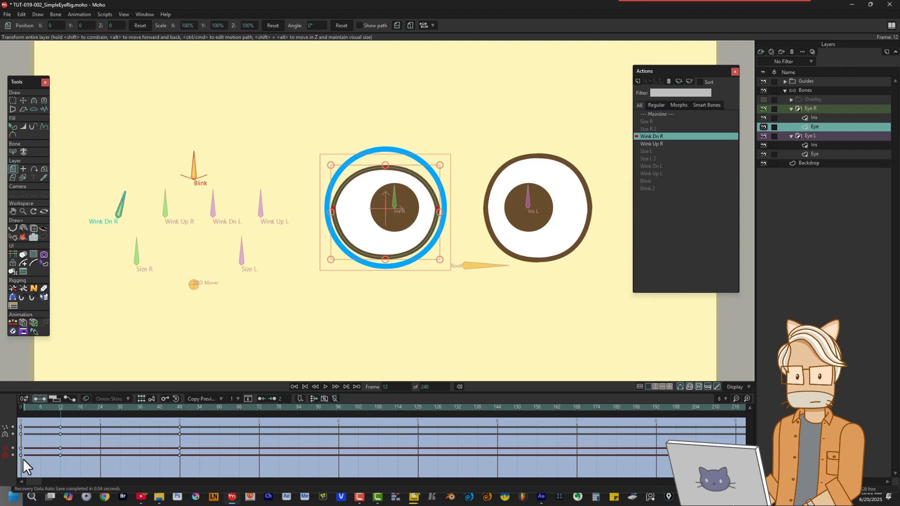
# Step: At frame 0, smooth all points of Eye R's Eye layer and set their curvature to about 0.39
pyautogui.click(26, 406)
pyautogui.moveTo(26, 406); pyautogui.dragTo(13, 411)
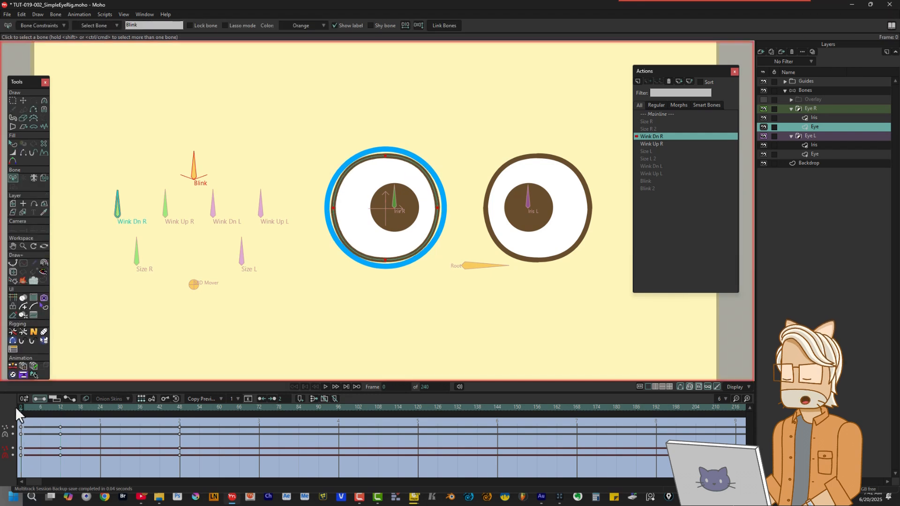
pyautogui.click(44, 102)
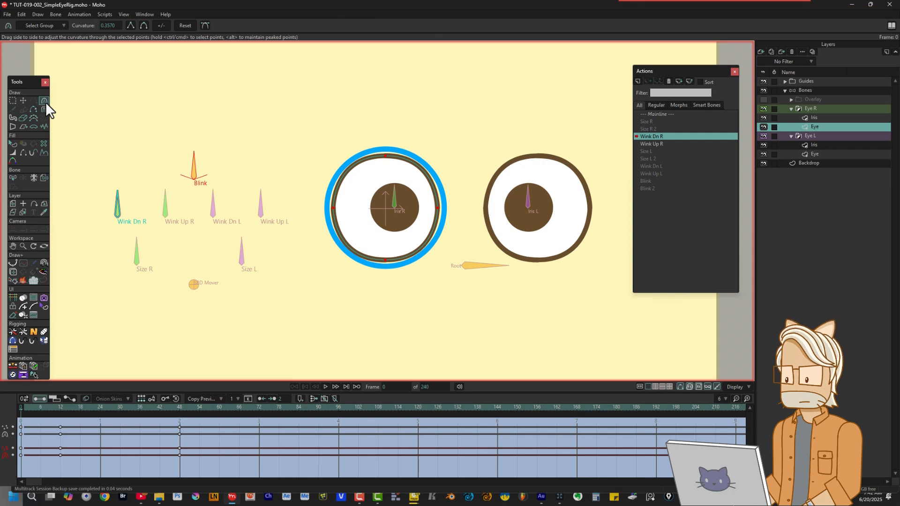
pyautogui.click(144, 25)
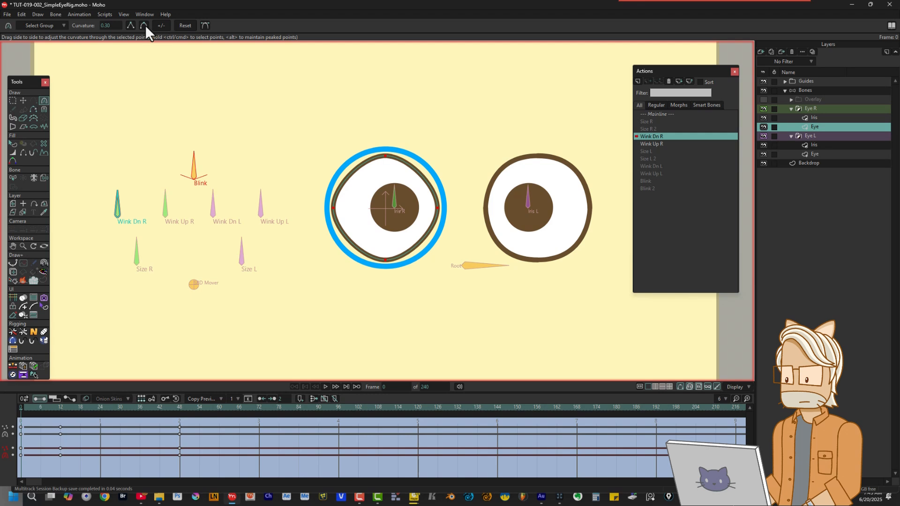
pyautogui.moveTo(385, 156); pyautogui.dragTo(432, 148)
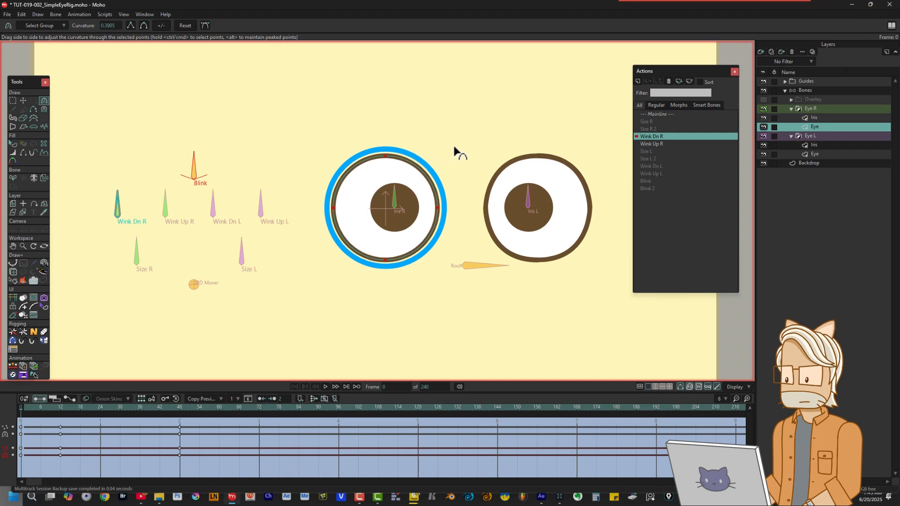
# Step: Set the curvature of all points of Eye R's Eye layer to 0.3914 at frame 0
pyautogui.click(119, 25)
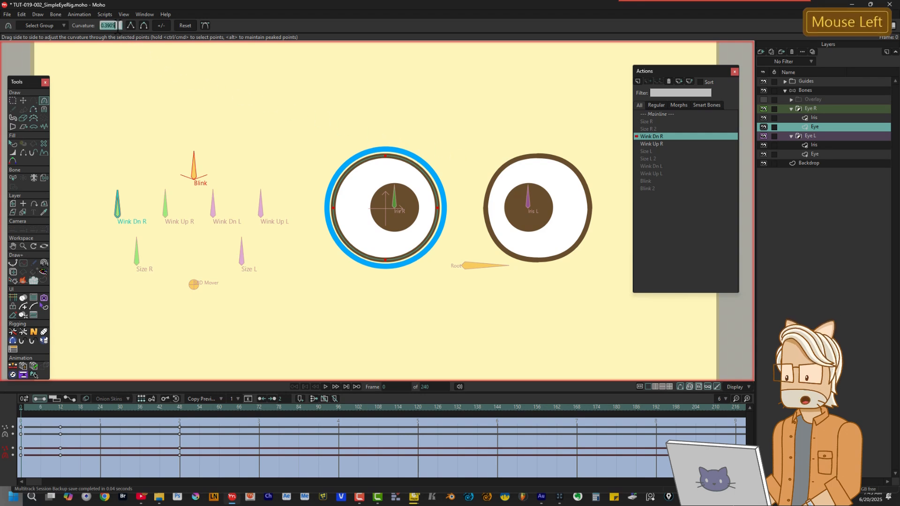
pyautogui.write('.3914')
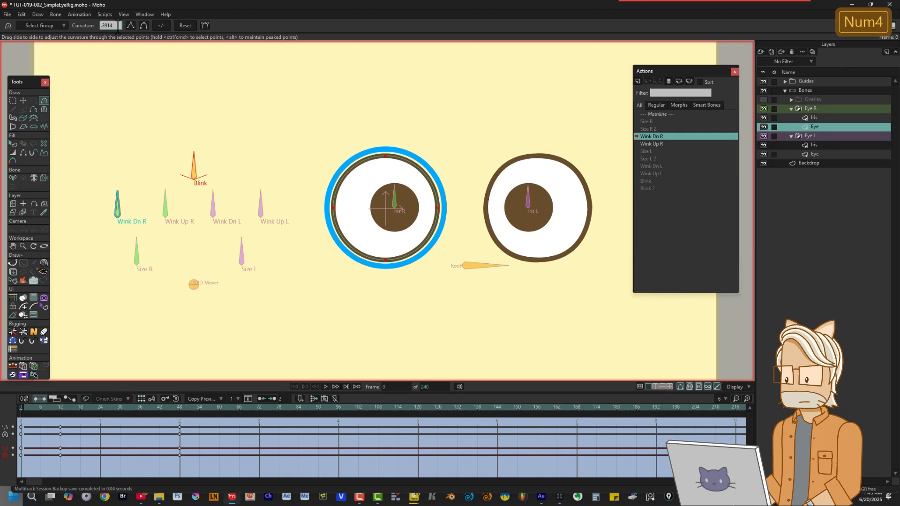
pyautogui.press('Return')
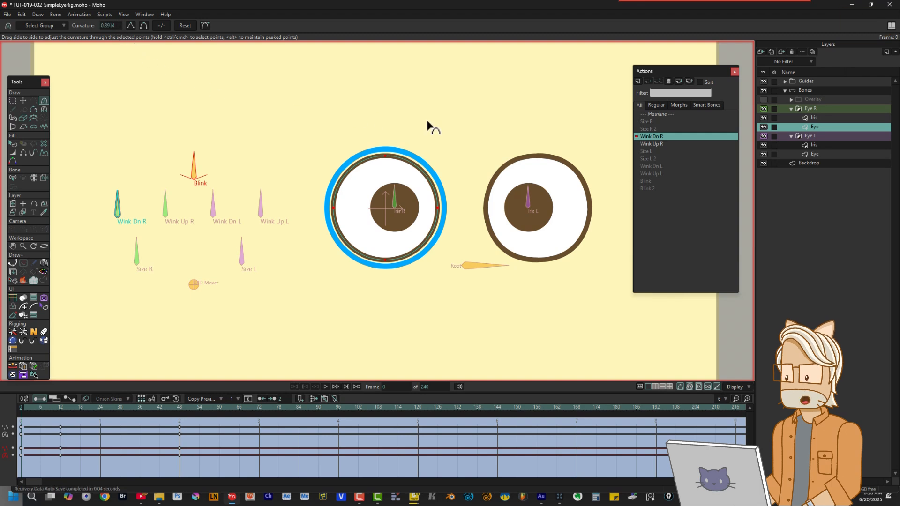
# Step: Check the curvature of the top point on the Circle Guide layer in the Guides group
pyautogui.click(785, 81)
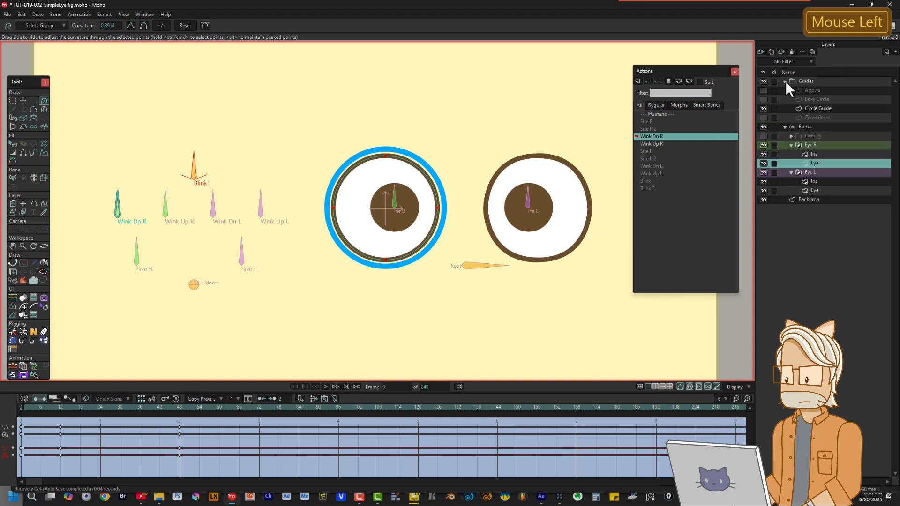
pyautogui.click(809, 108)
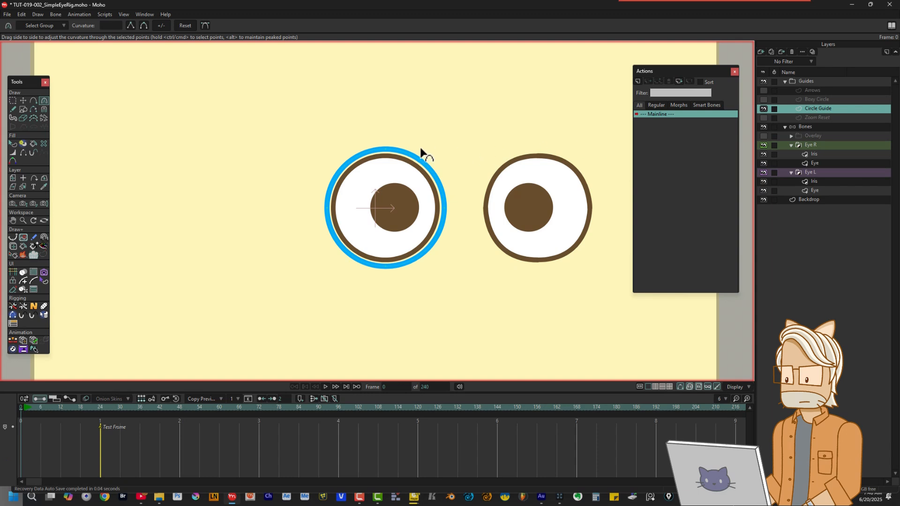
pyautogui.click(387, 147)
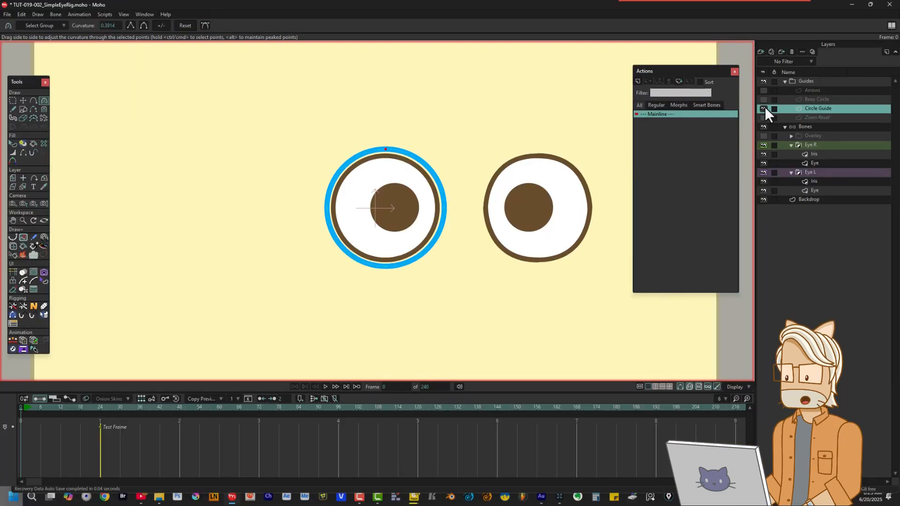
pyautogui.click(782, 82)
pyautogui.click(781, 82)
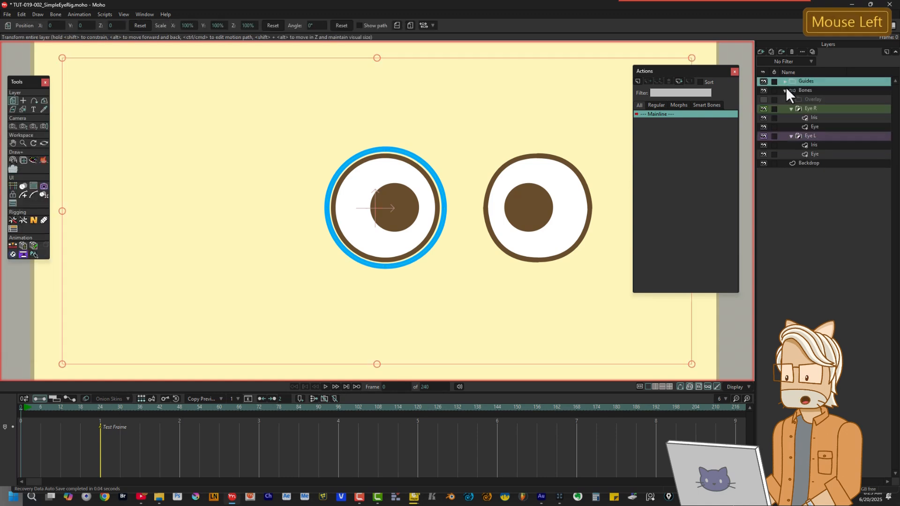
# Step: In the Wink Dn R action, copy the frame 0 keyframes of Eye R's Eye layer to frame 1 and check the curvature
pyautogui.click(814, 126)
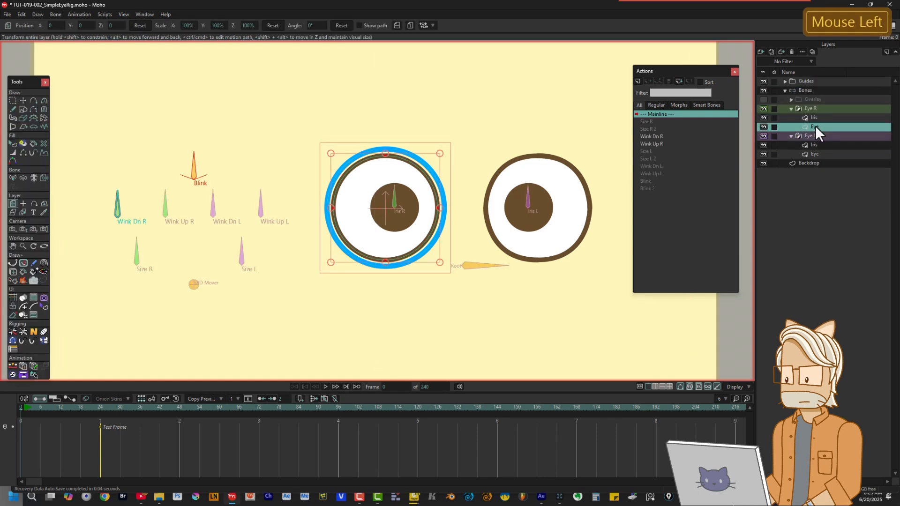
pyautogui.click(659, 137)
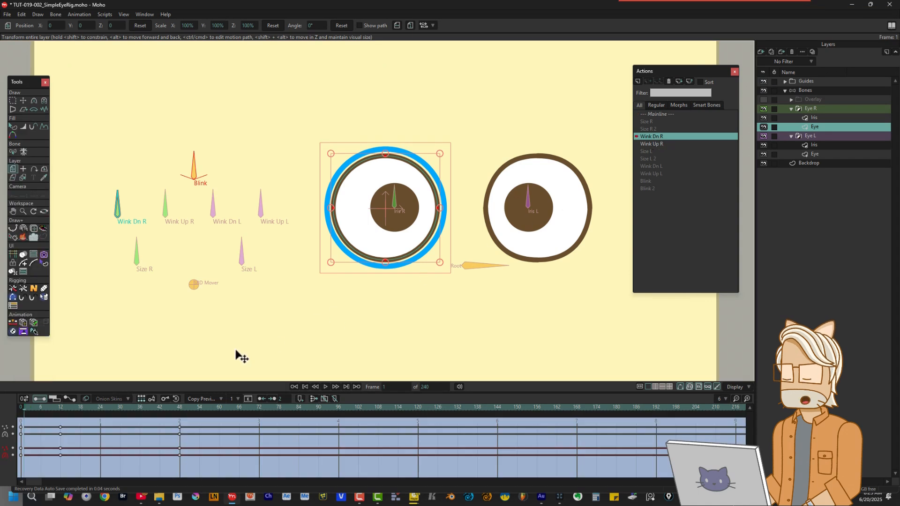
pyautogui.click(24, 409)
pyautogui.moveTo(25, 409)
pyautogui.mouseDown()
pyautogui.moveTo(189, 424)
pyautogui.moveTo(6, 404)
pyautogui.moveTo(97, 414)
pyautogui.moveTo(24, 407)
pyautogui.mouseUp()
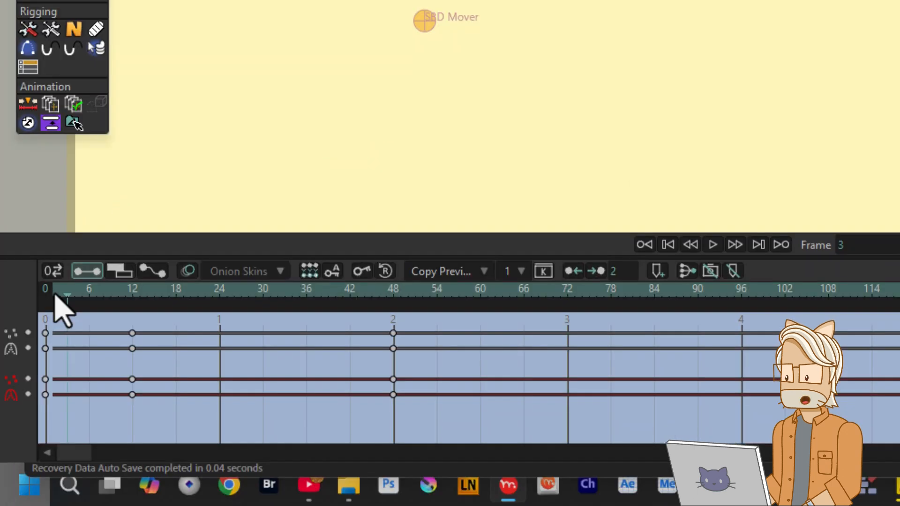
pyautogui.moveTo(56, 374); pyautogui.dragTo(43, 408)
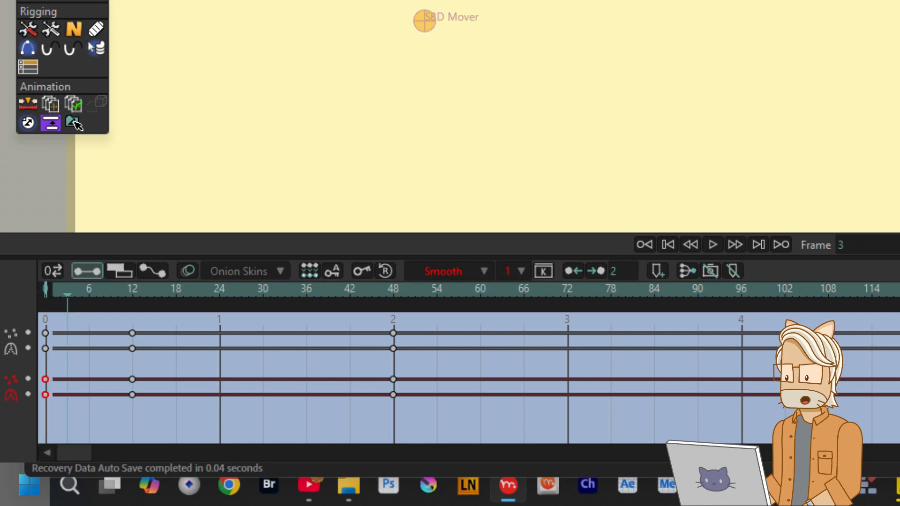
pyautogui.press('Left')
pyautogui.press('Left')
pyautogui.hotkey('ctrl', 'v')
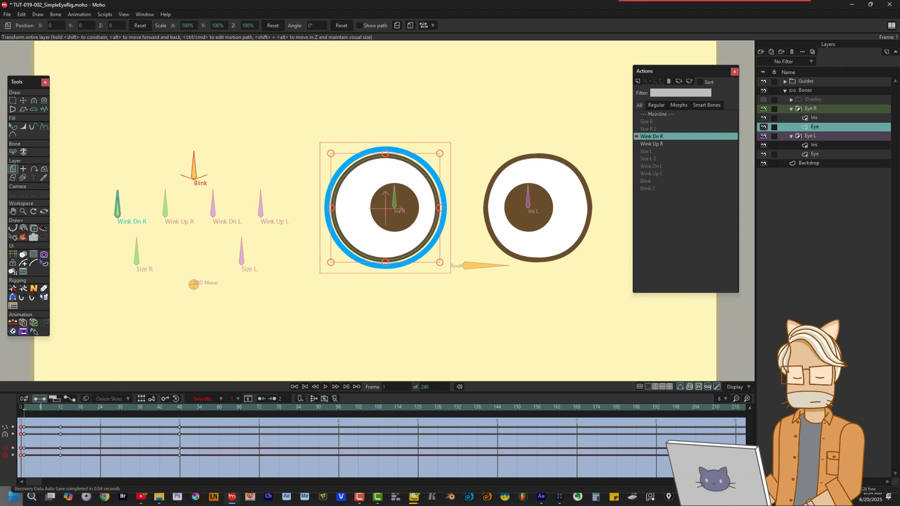
pyautogui.press('c')
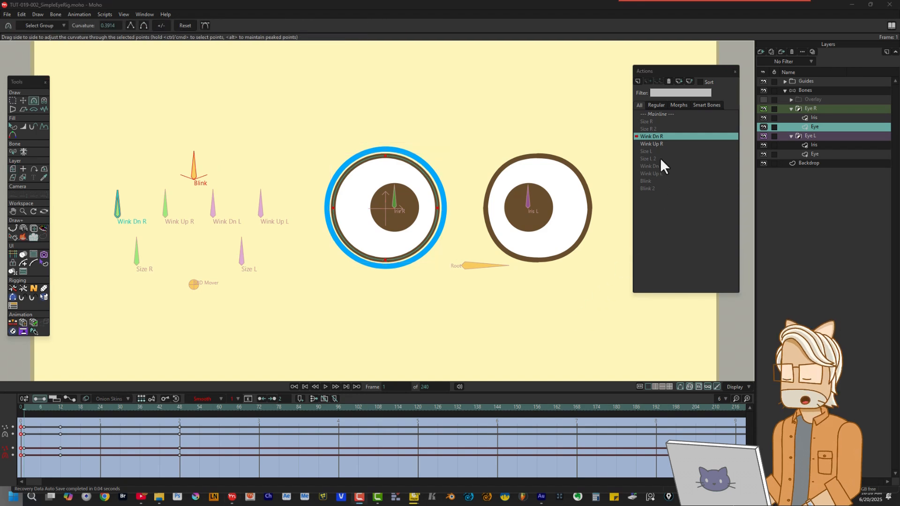
# Step: In the Wink Up R action, key all points of Eye R's Eye layer at frame 12 and delete their frame 1 keyframes
pyautogui.click(659, 143)
pyautogui.click(659, 142)
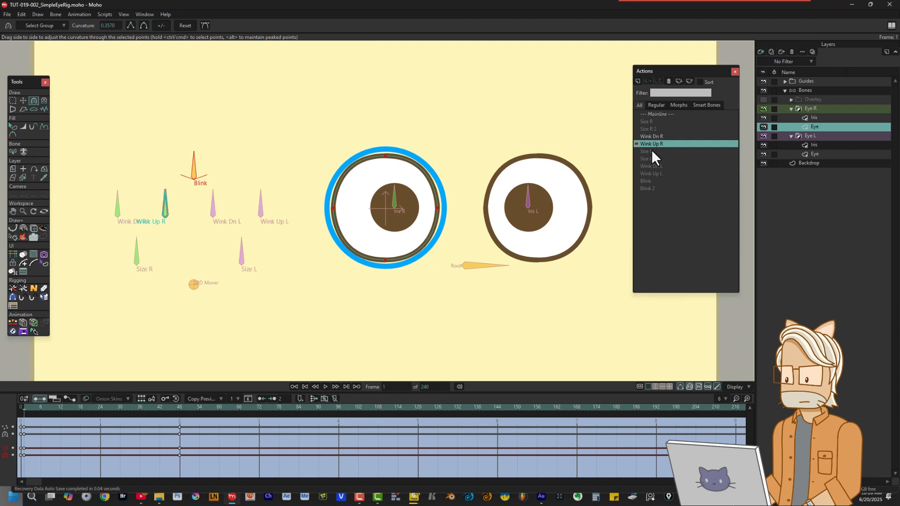
pyautogui.click(60, 408)
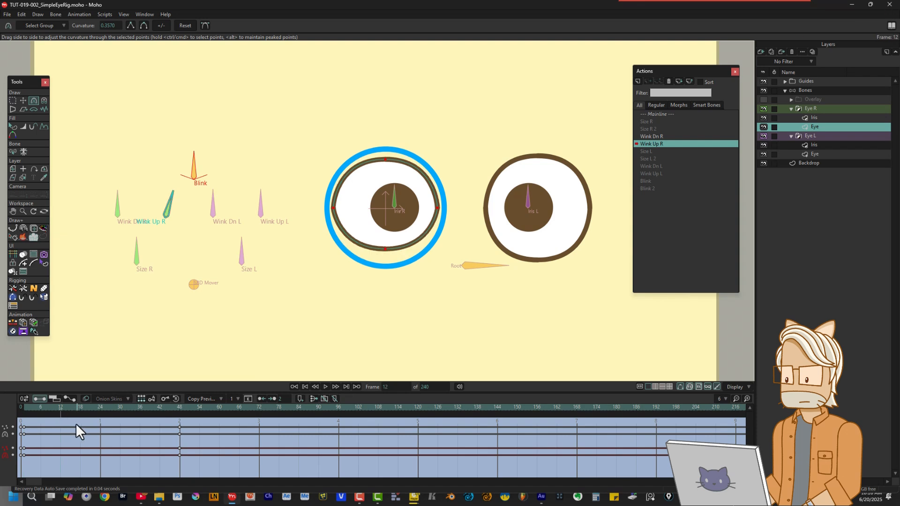
pyautogui.hotkey('ctrl', 'f')
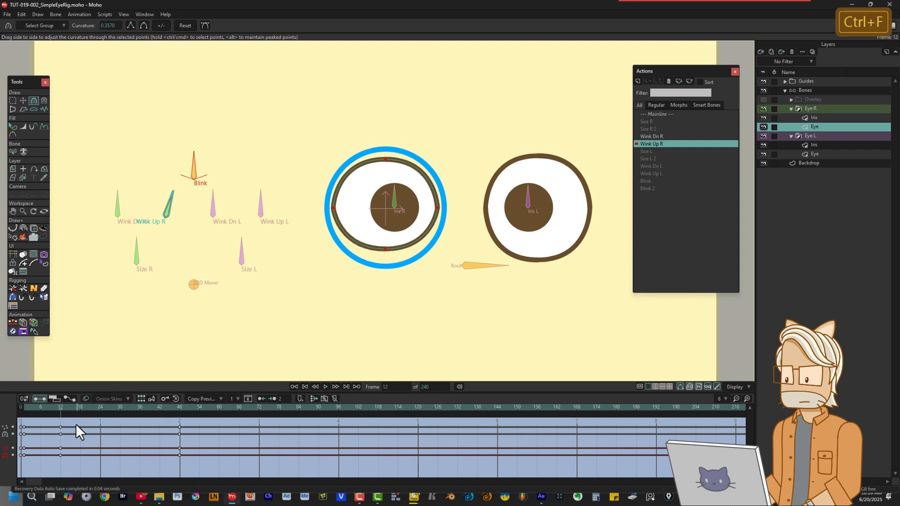
pyautogui.moveTo(31, 444); pyautogui.dragTo(24, 460)
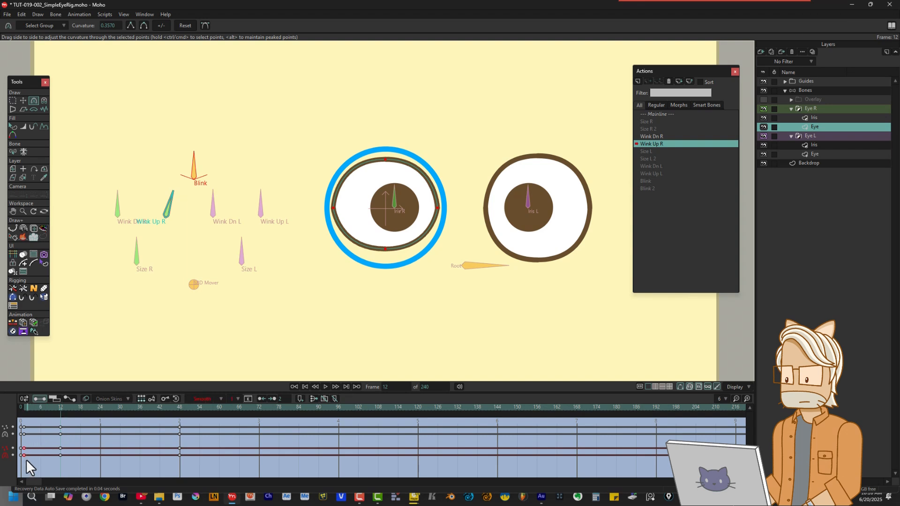
pyautogui.press('Delete')
# Step: Copy the frame 0 keyframes of Eye R's selected points to frame 1 in the Wink Up R action
pyautogui.moveTo(30, 443); pyautogui.dragTo(18, 461)
pyautogui.click(24, 409)
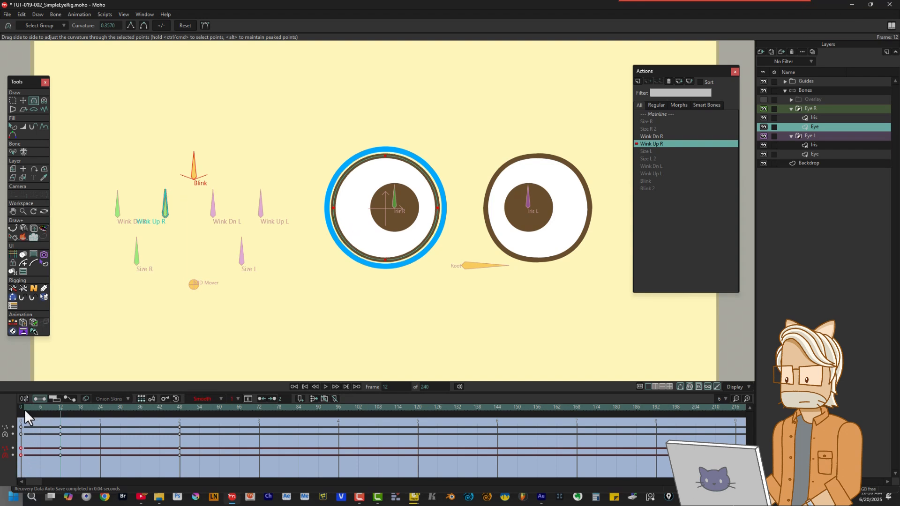
pyautogui.hotkey('ctrl', 'v')
# Step: Return to the Mainline and rotate the Wink Dn R and Wink Up R bones on the Bones layer to test the wink
pyautogui.click(664, 114)
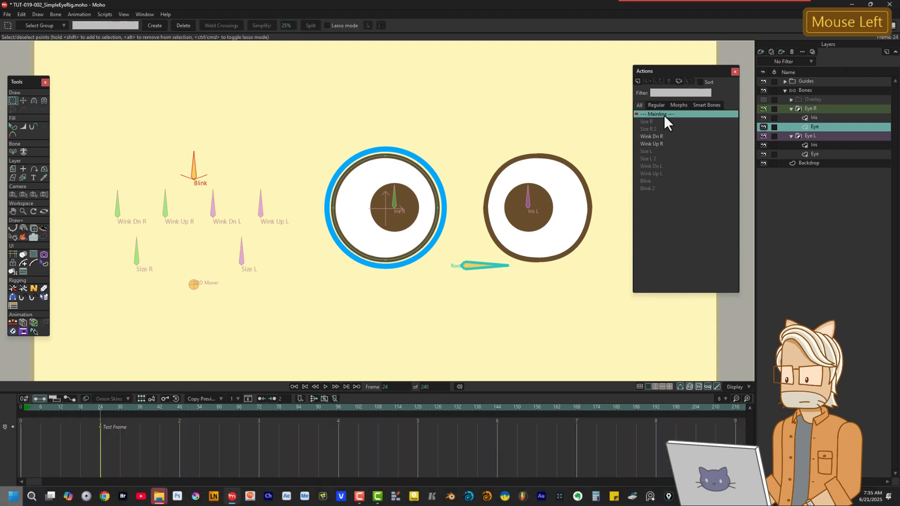
pyautogui.click(803, 90)
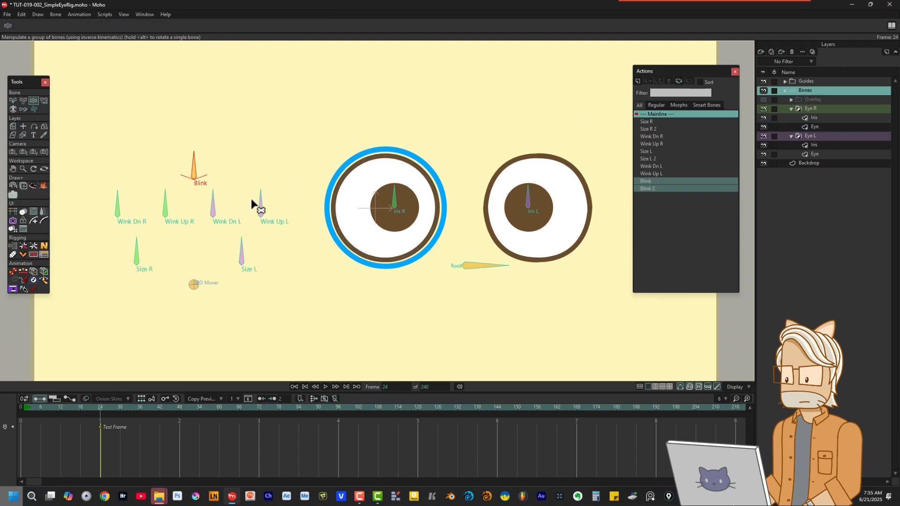
pyautogui.moveTo(118, 201); pyautogui.dragTo(101, 170)
pyautogui.moveTo(169, 197); pyautogui.dragTo(144, 180)
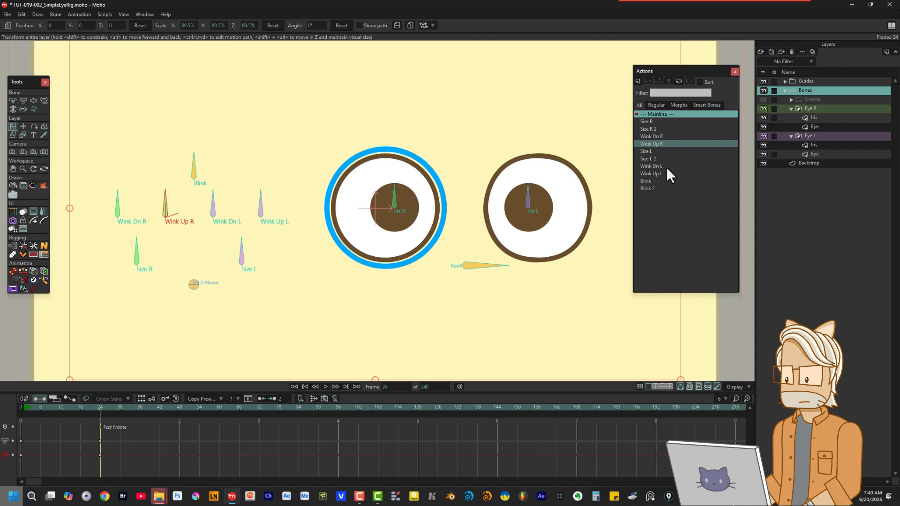
# Step: In the Wink Dn L action, key all points of Eye L's Eye layer at frame 12 and delete their frame 1 keyframes
pyautogui.doubleClick(665, 166)
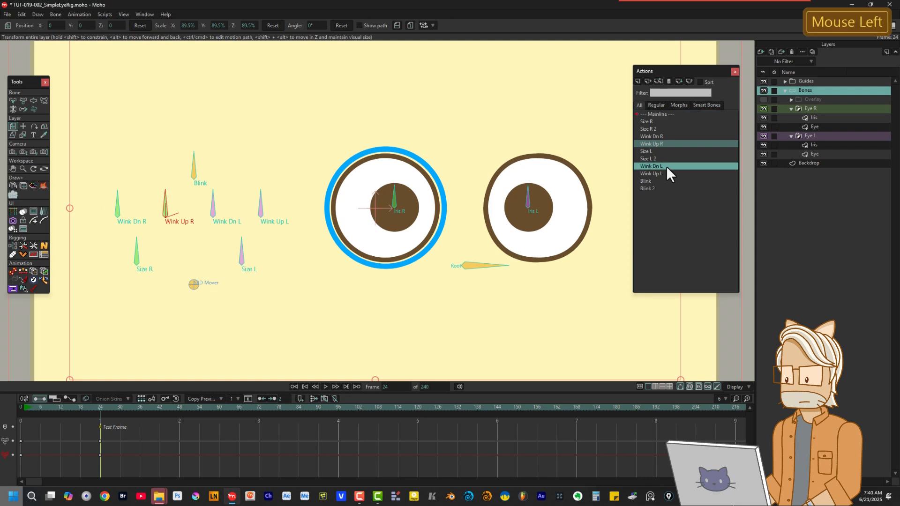
pyautogui.click(808, 154)
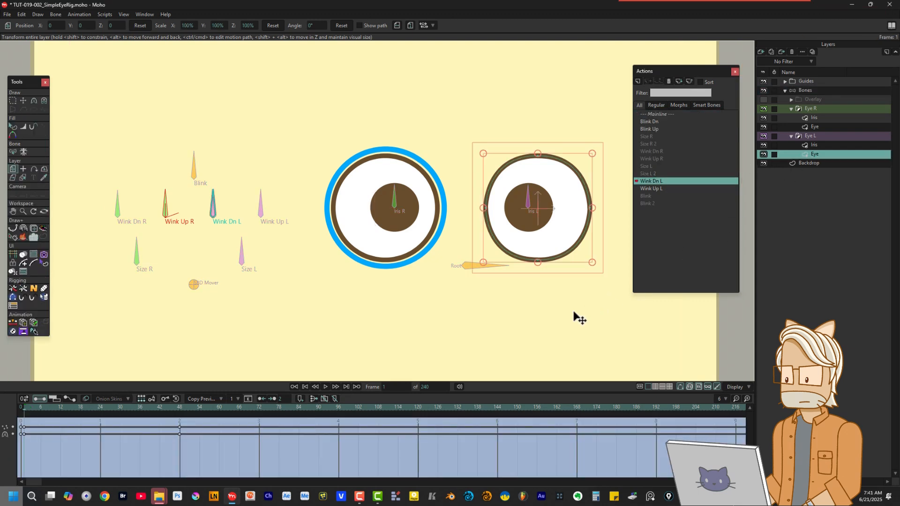
pyautogui.hotkey('ctrl', 'a')
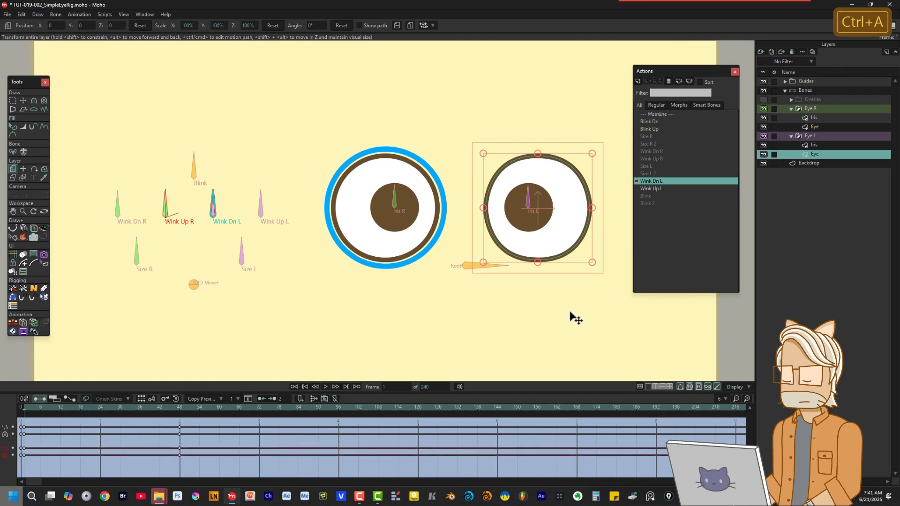
pyautogui.click(61, 406)
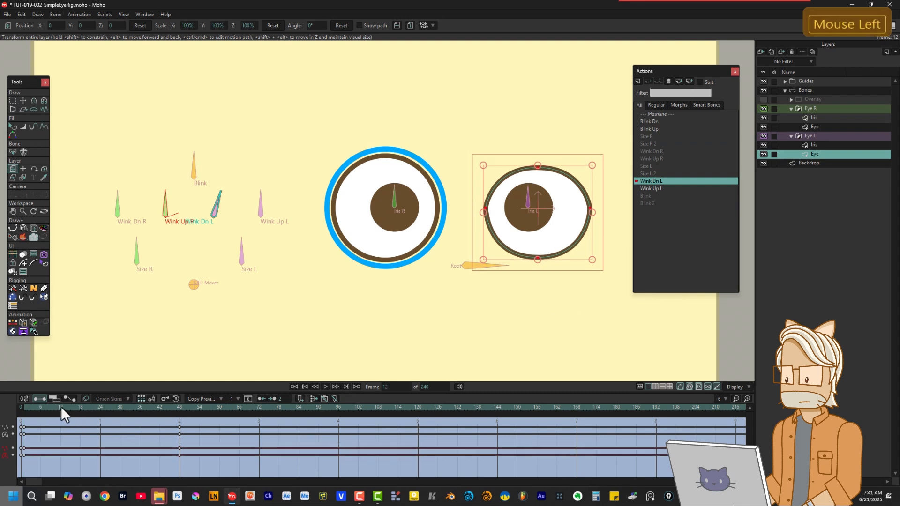
pyautogui.hotkey('ctrl', 'f')
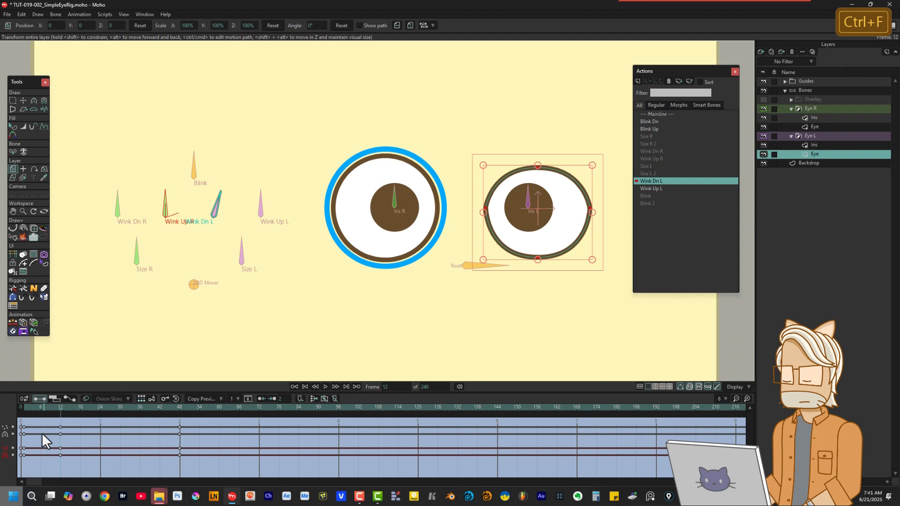
pyautogui.moveTo(26, 446); pyautogui.dragTo(24, 458)
pyautogui.press('Delete')
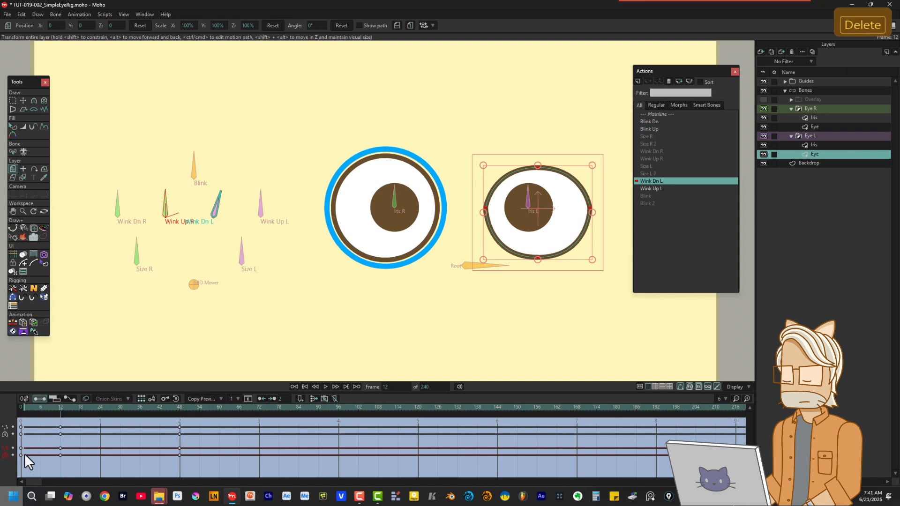
# Step: At frame 0, set the curvature of all points of Eye L's Eye layer to 0.3914
pyautogui.moveTo(26, 408); pyautogui.dragTo(2, 413)
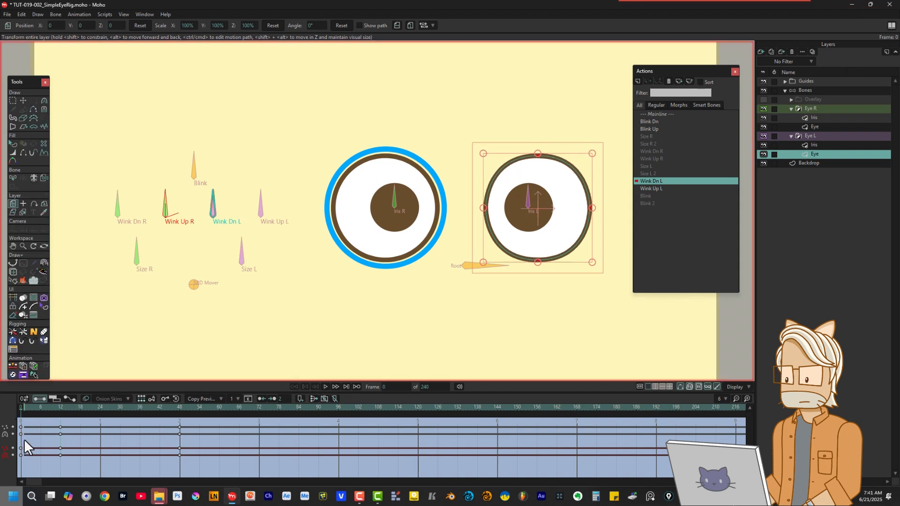
pyautogui.click(43, 99)
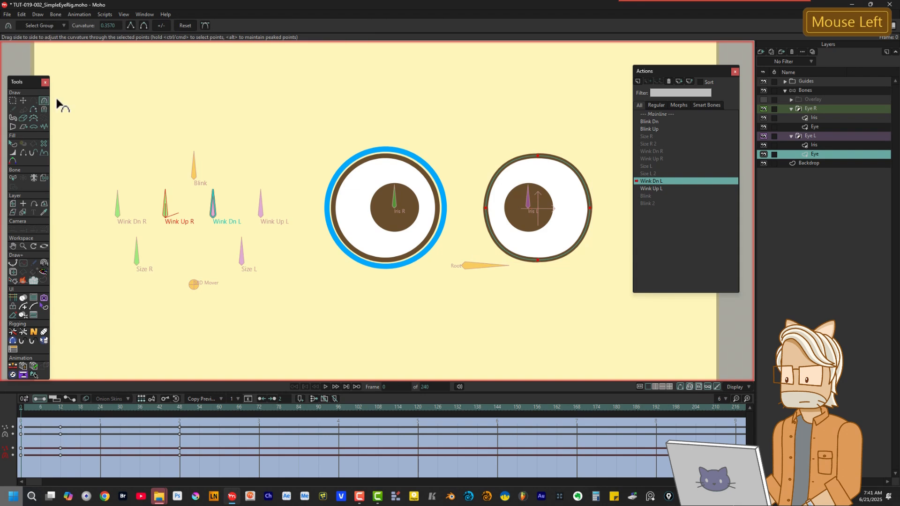
pyautogui.click(119, 25)
pyautogui.write('.3')
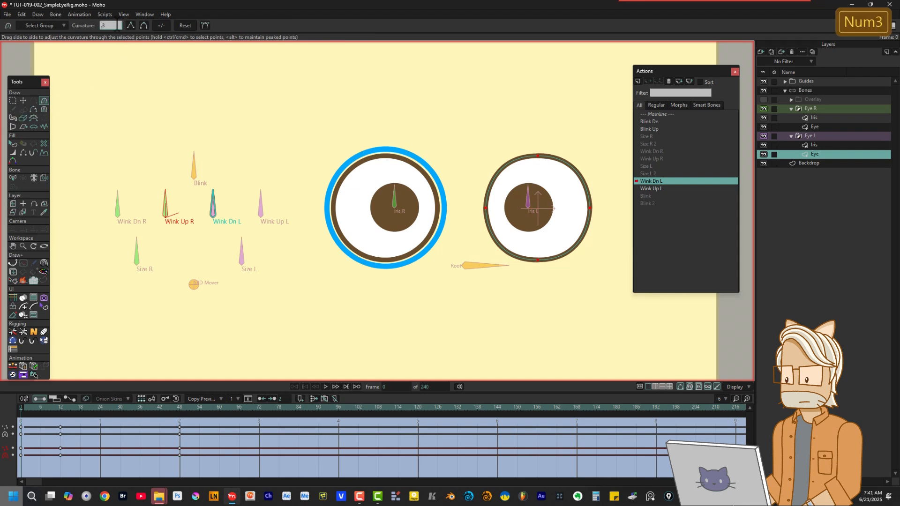
pyautogui.write('914')
pyautogui.press('Return')
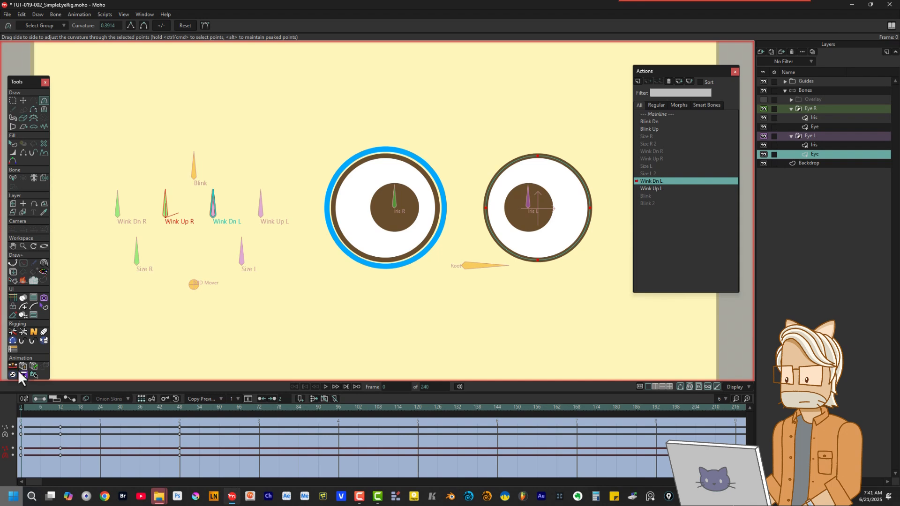
# Step: Copy the frame 0 keyframes of Eye L's Eye layer to frame 1 in the Wink Dn L action and return to frame 0
pyautogui.press('Right')
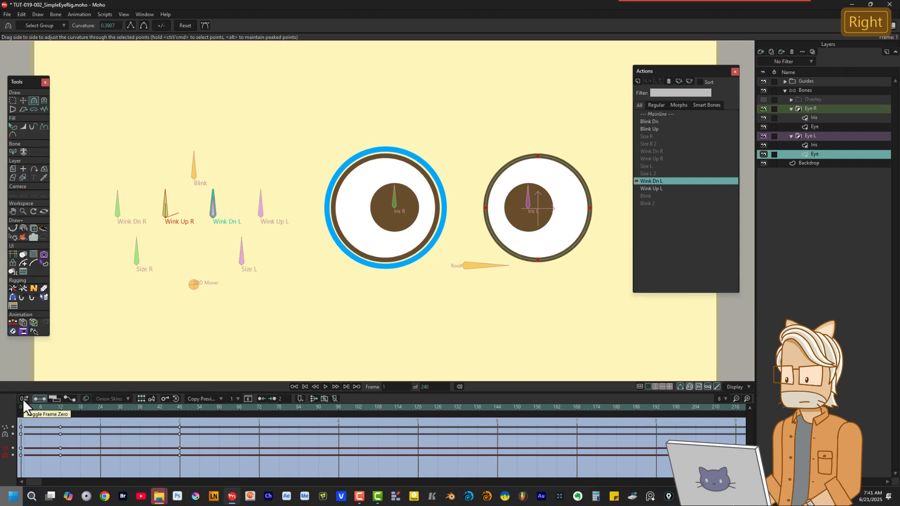
pyautogui.click(21, 455)
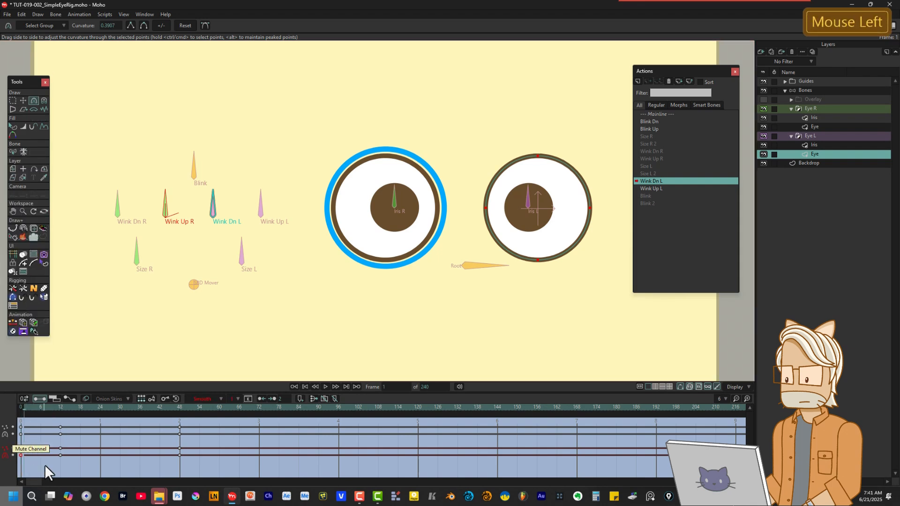
pyautogui.hotkey('ctrl', 'v')
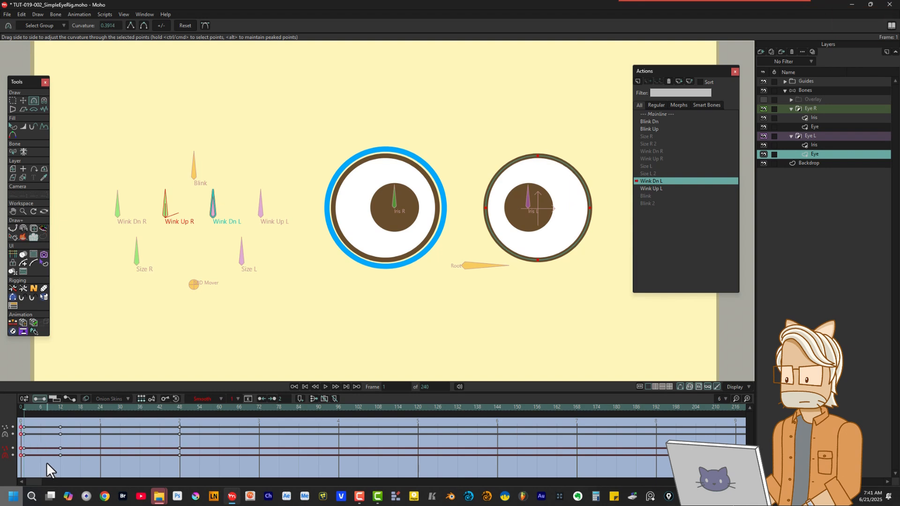
pyautogui.moveTo(26, 406); pyautogui.dragTo(3, 403)
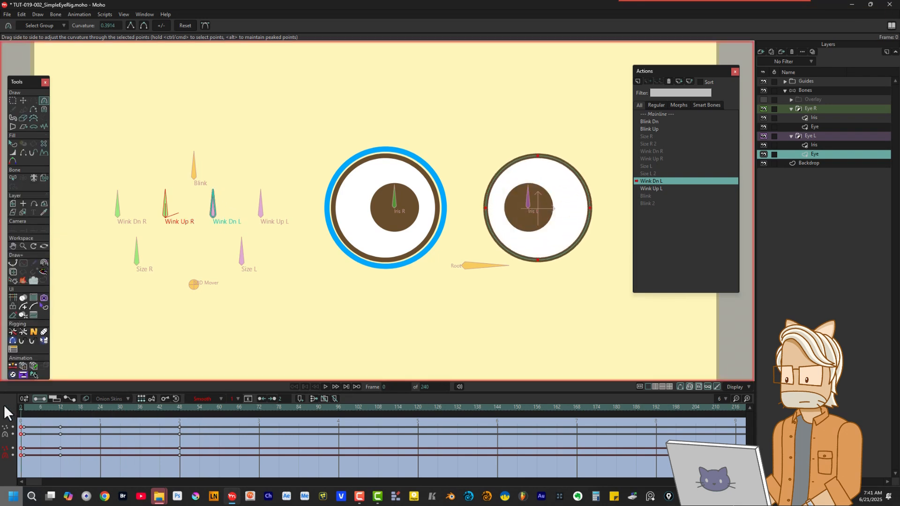
# Step: In the Wink Up L action, key all points of Eye L's Eye layer at frame 12 and delete their frame 1 keyframes
pyautogui.click(652, 190)
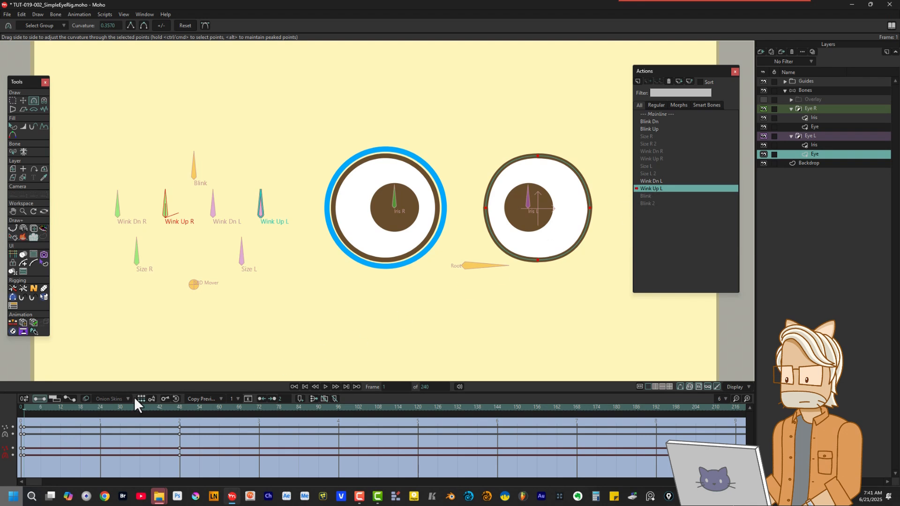
pyautogui.click(59, 406)
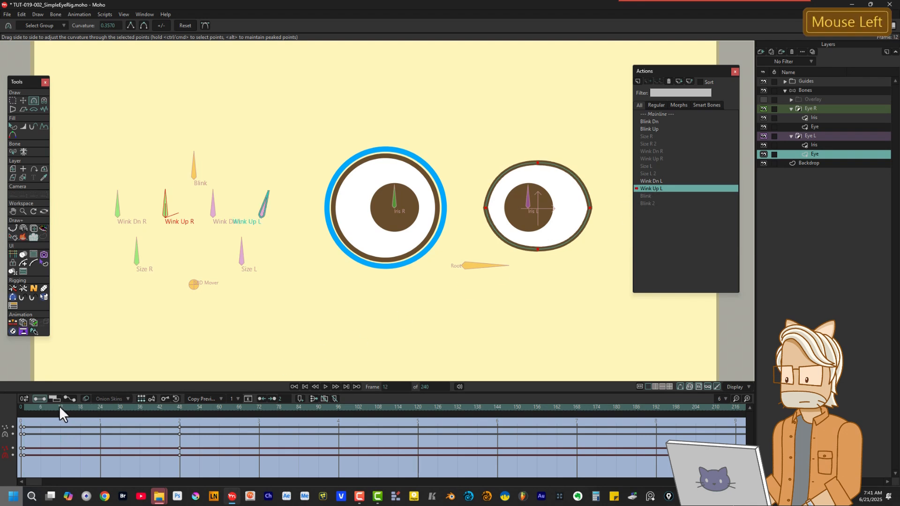
pyautogui.hotkey('ctrl', 'f')
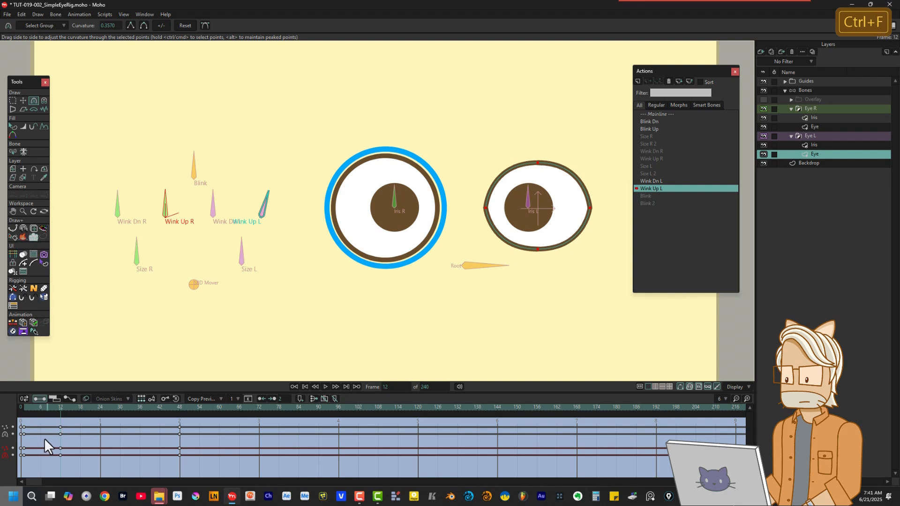
pyautogui.moveTo(30, 446); pyautogui.dragTo(22, 457)
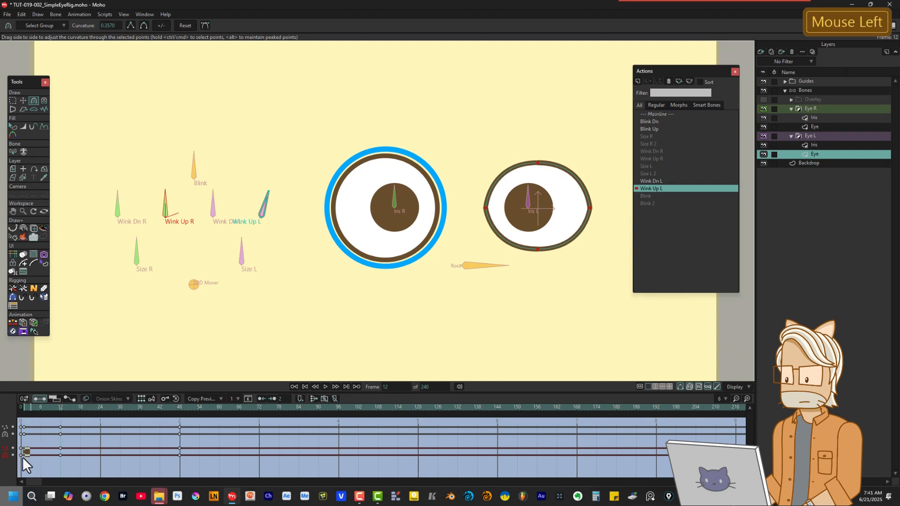
pyautogui.press('Delete')
# Step: Copy the frame 0 keyframes of Eye L's Eye layer to frame 1 in the Wink Up L action and return to frame 0
pyautogui.moveTo(15, 464); pyautogui.dragTo(30, 442)
pyautogui.hotkey('ctrl', 'c')
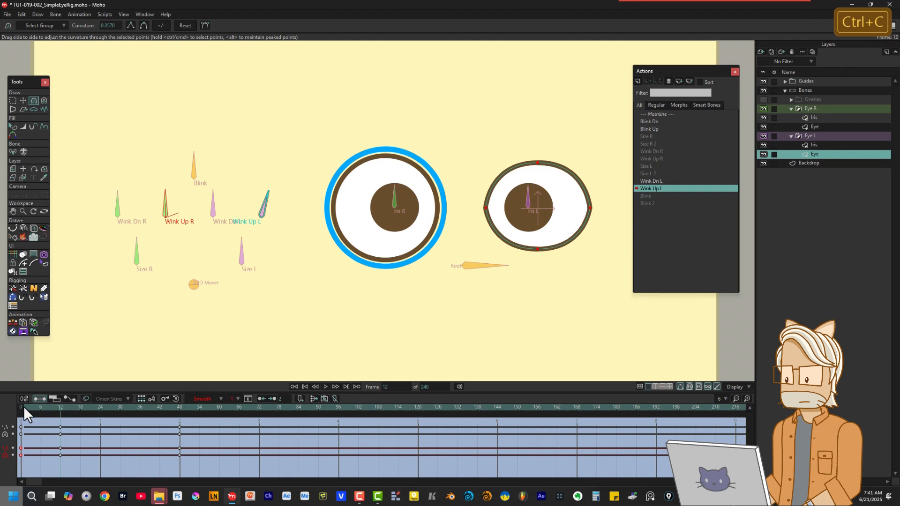
pyautogui.click(24, 406)
pyautogui.hotkey('ctrl', 'v')
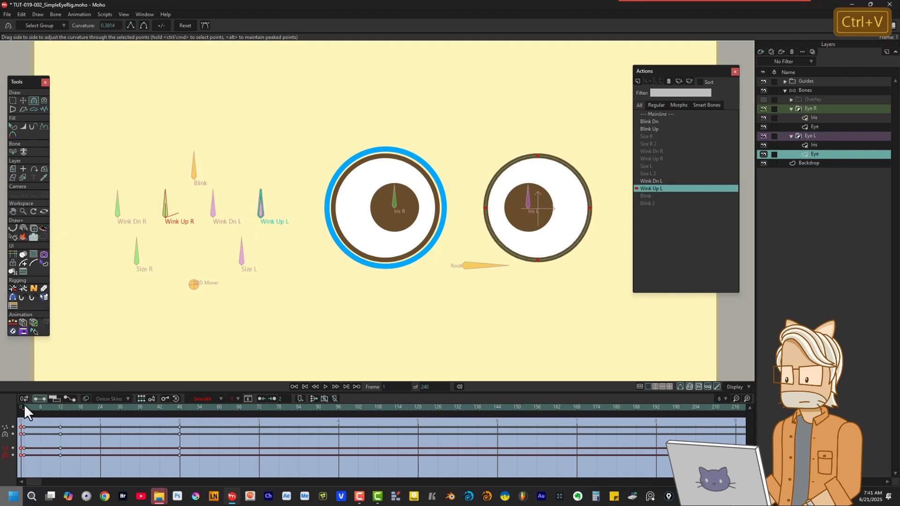
pyautogui.moveTo(25, 404); pyautogui.dragTo(4, 418)
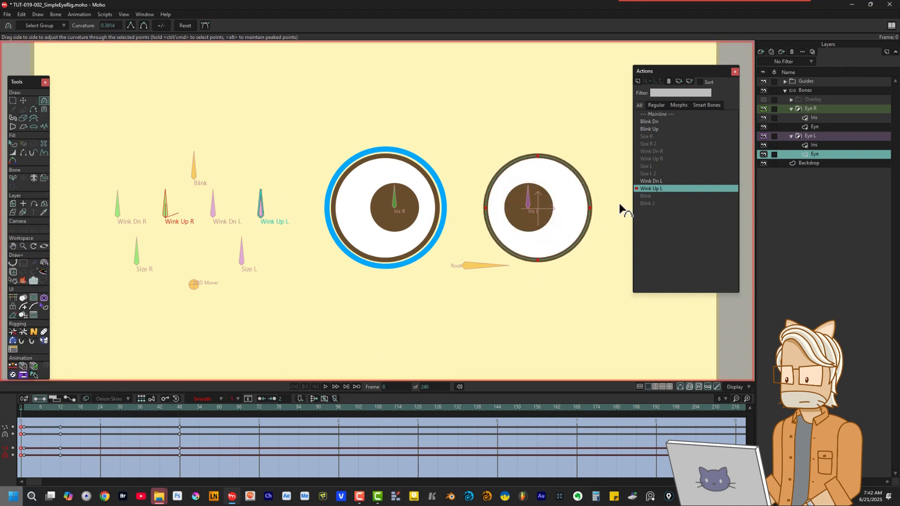
# Step: Return to the Mainline and rotate the Wink Dn L and Wink Up L bones on the Bones layer to test the wink
pyautogui.doubleClick(665, 115)
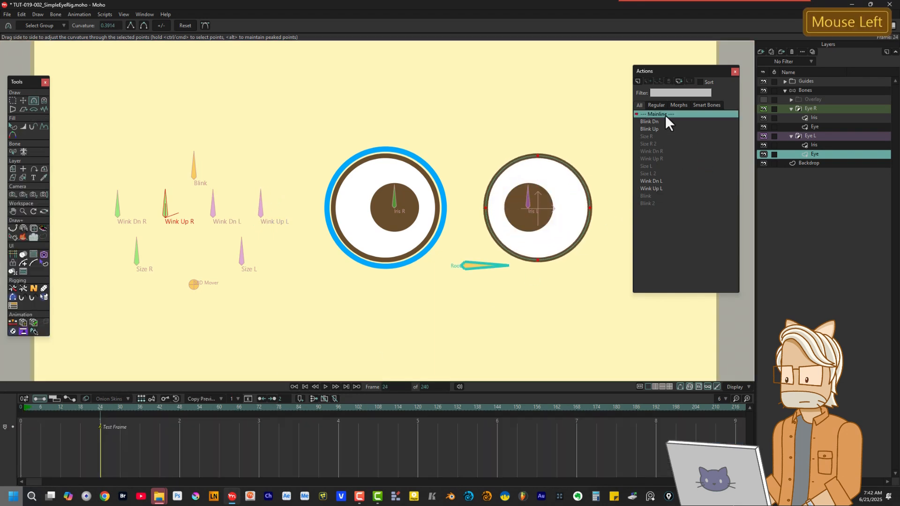
pyautogui.click(828, 91)
pyautogui.click(216, 201)
pyautogui.moveTo(217, 201); pyautogui.dragTo(201, 180)
pyautogui.click(267, 201)
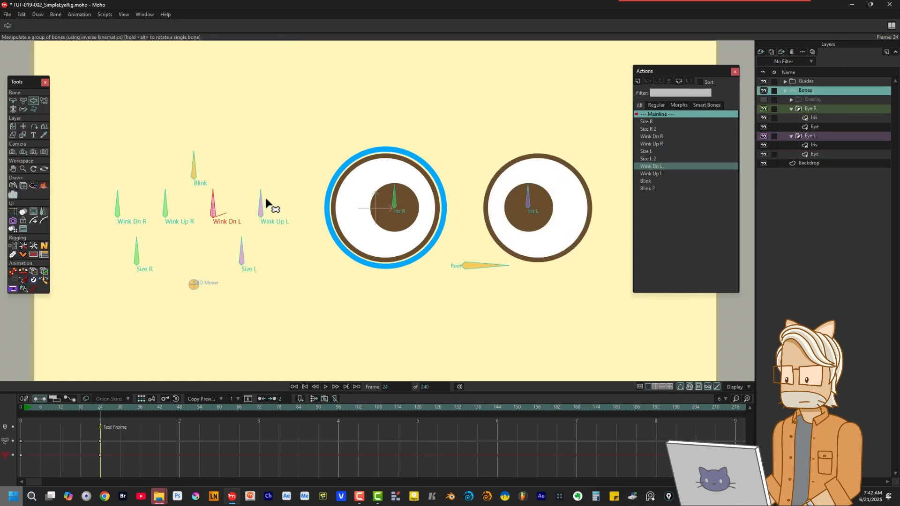
pyautogui.moveTo(267, 201); pyautogui.dragTo(245, 185)
# Step: Rotate the Blink bone at frame 24 to test both eyes' blink, and reset its angle to 0°
pyautogui.click(198, 159)
pyautogui.moveTo(199, 160); pyautogui.dragTo(181, 133)
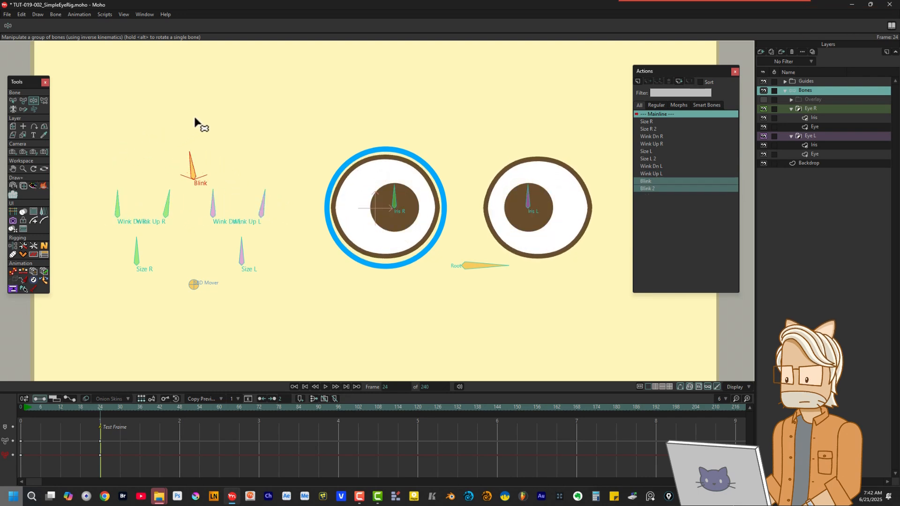
pyautogui.hotkey('ctrl', 'z')
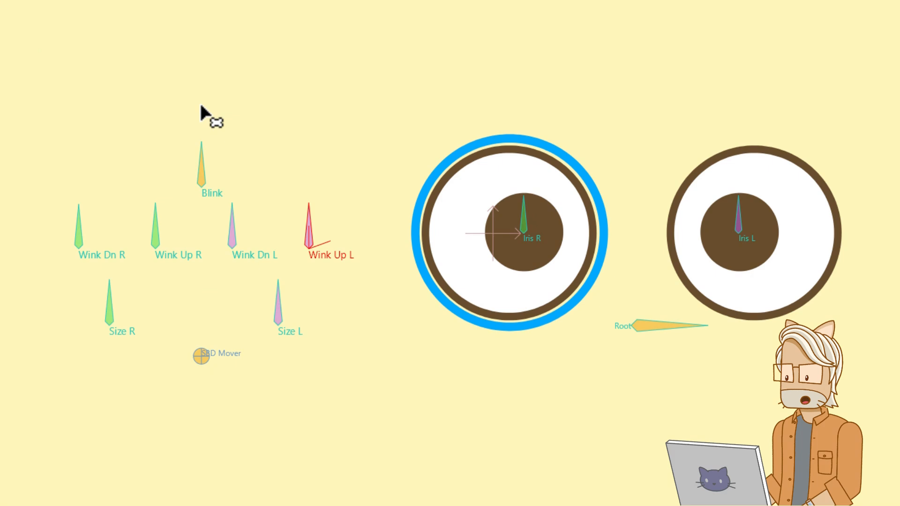
pyautogui.click(192, 159)
pyautogui.moveTo(198, 154)
pyautogui.mouseDown()
pyautogui.moveTo(233, 169)
pyautogui.moveTo(247, 199)
pyautogui.moveTo(215, 157)
pyautogui.mouseUp()
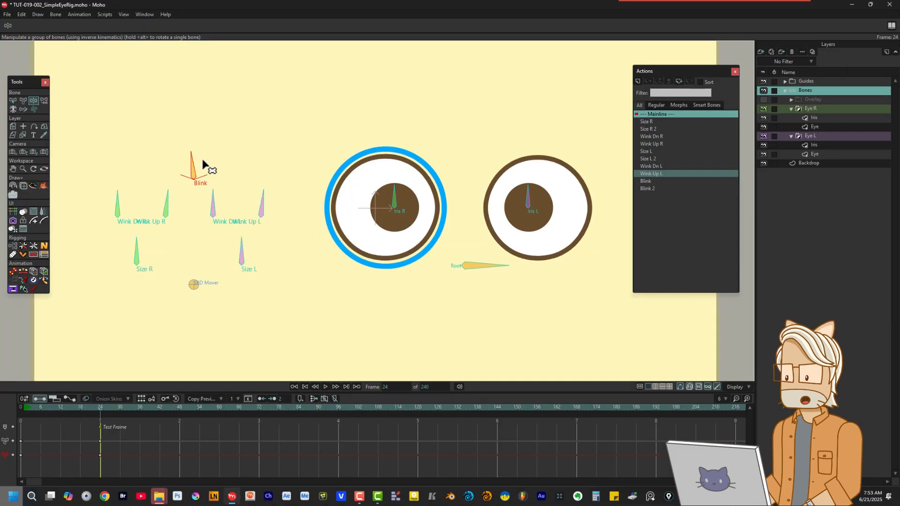
pyautogui.click(23, 101)
pyautogui.click(335, 26)
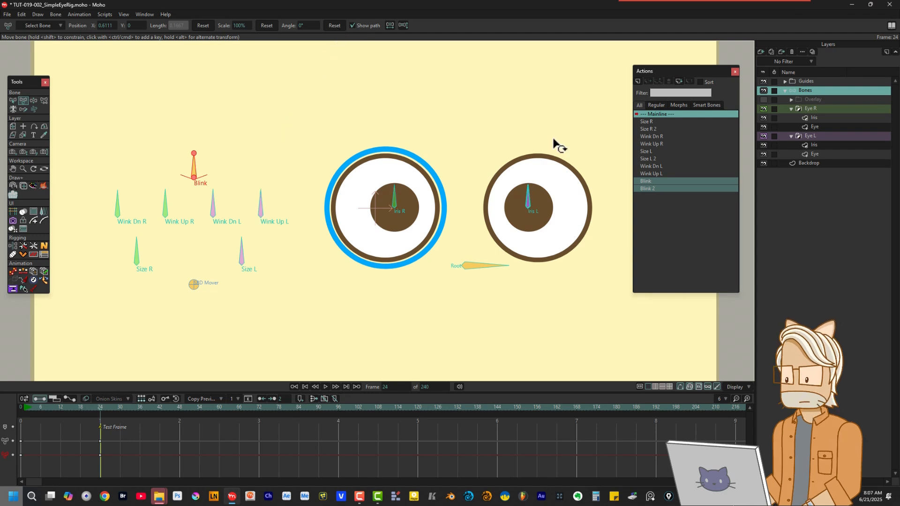
# Step: In the Blink action, move the frame 1 keyframes of the Wink Dn R and Wink Dn L bones to frame 6 and paste a copy at frame 1
pyautogui.doubleClick(648, 183)
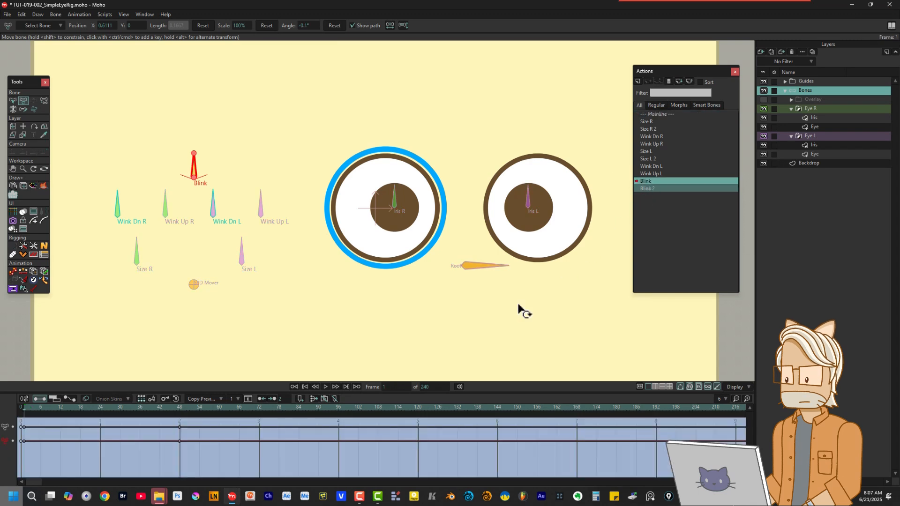
pyautogui.moveTo(25, 408)
pyautogui.mouseDown()
pyautogui.moveTo(187, 412)
pyautogui.moveTo(24, 407)
pyautogui.moveTo(157, 415)
pyautogui.moveTo(25, 418)
pyautogui.mouseUp()
pyautogui.click(14, 101)
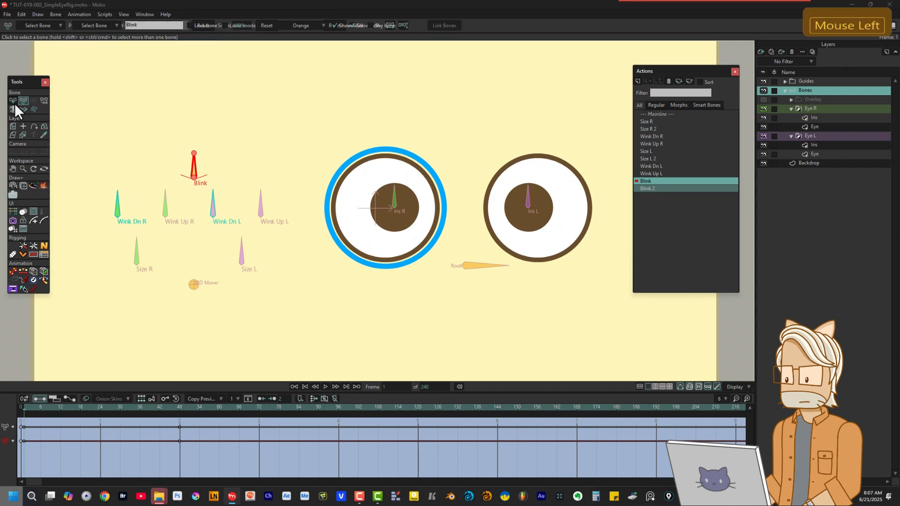
pyautogui.click(117, 203)
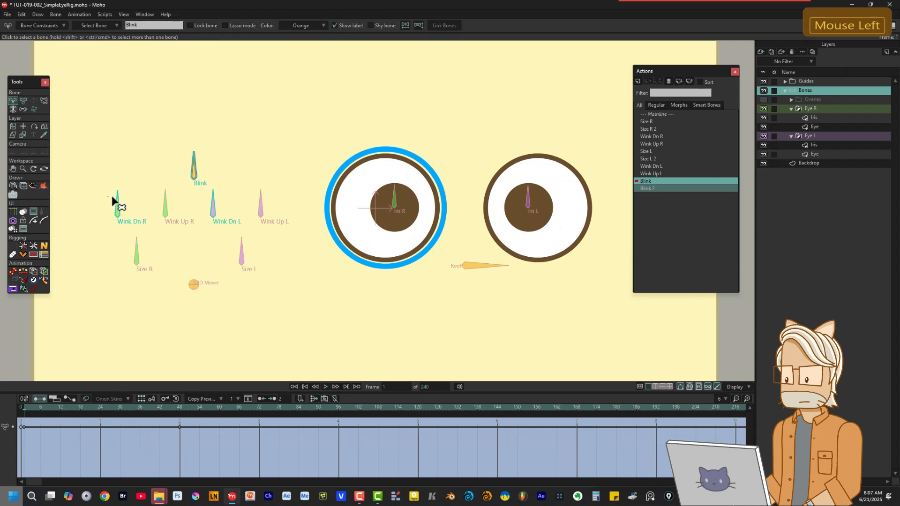
pyautogui.keyDown('shift'); pyautogui.click(206, 204); pyautogui.keyUp('shift')
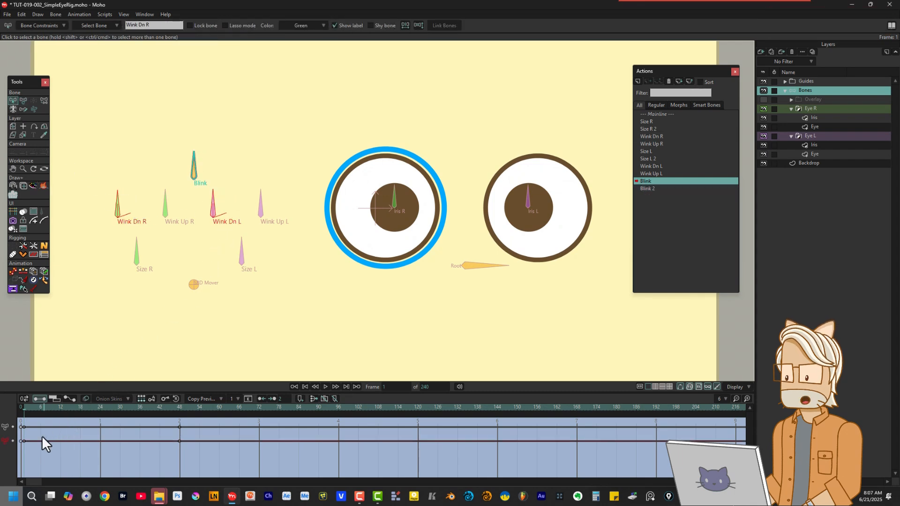
pyautogui.click(23, 442)
pyautogui.moveTo(25, 442); pyautogui.dragTo(41, 445)
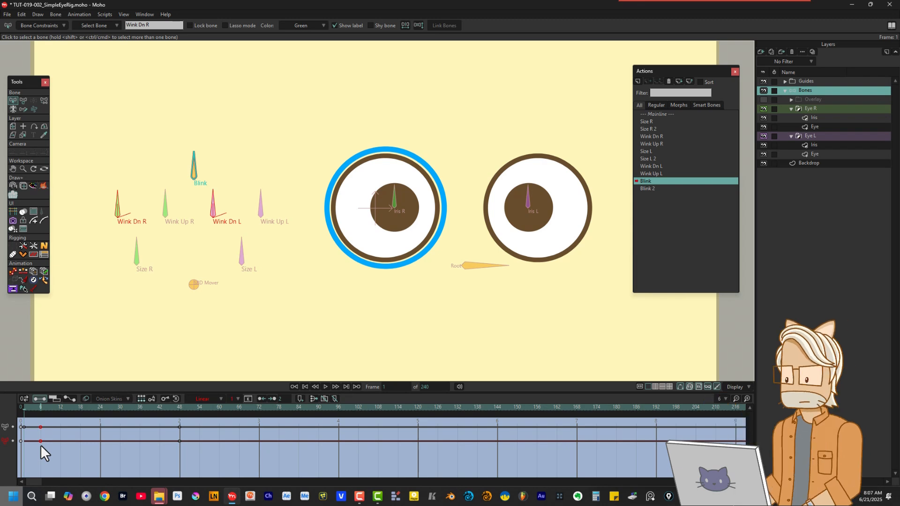
pyautogui.hotkey('ctrl', 'c')
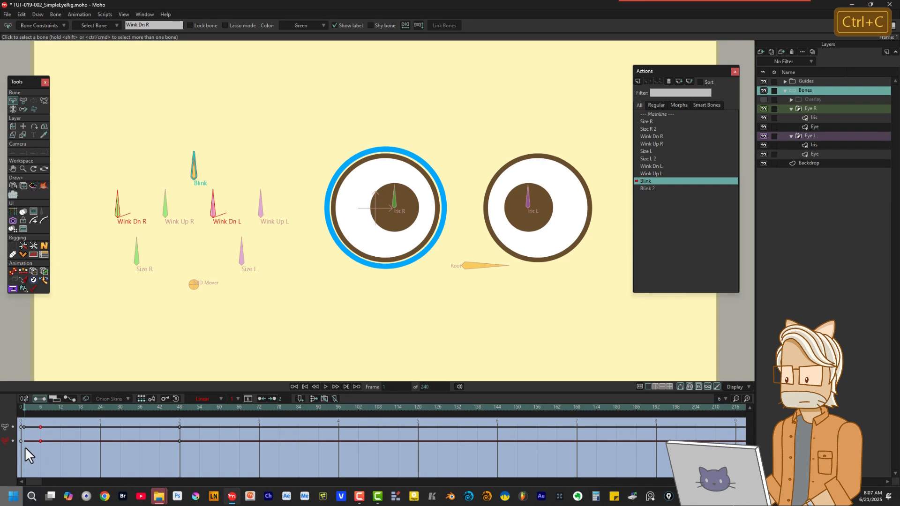
pyautogui.hotkey('ctrl', 'v')
pyautogui.moveTo(29, 418)
pyautogui.mouseDown()
pyautogui.moveTo(47, 425)
pyautogui.moveTo(25, 428)
pyautogui.moveTo(70, 433)
pyautogui.moveTo(23, 432)
pyautogui.mouseUp()
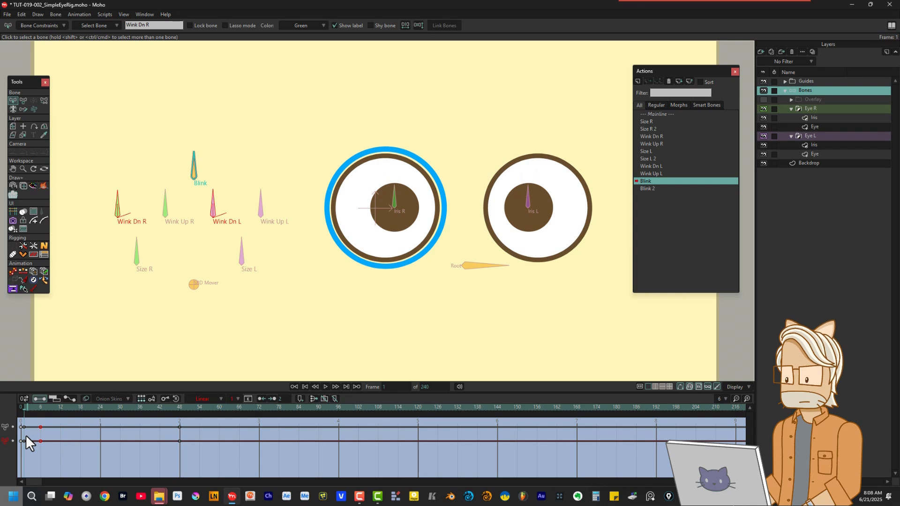
# Step: In the Blink 2 action, move the Wink Up R and Wink Up L bones' frame 1 keyframes to frame 6 and paste a copy at frame 1
pyautogui.click(649, 187)
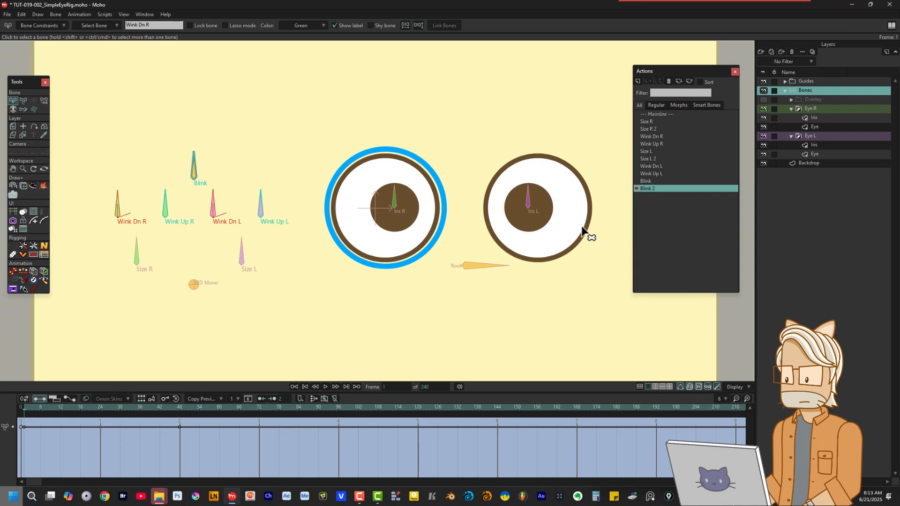
pyautogui.moveTo(183, 207); pyautogui.dragTo(160, 217)
pyautogui.moveTo(249, 197); pyautogui.dragTo(266, 210)
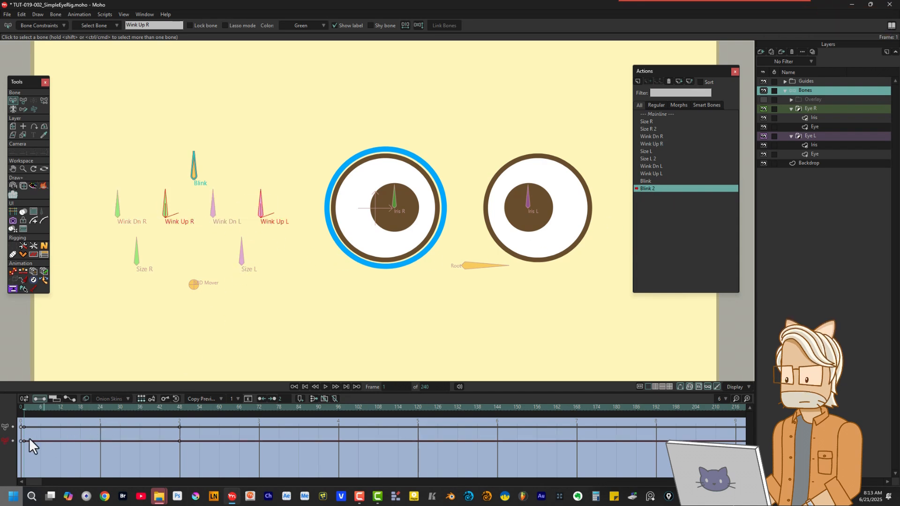
pyautogui.moveTo(23, 441); pyautogui.dragTo(40, 441)
pyautogui.hotkey('ctrl', 'c')
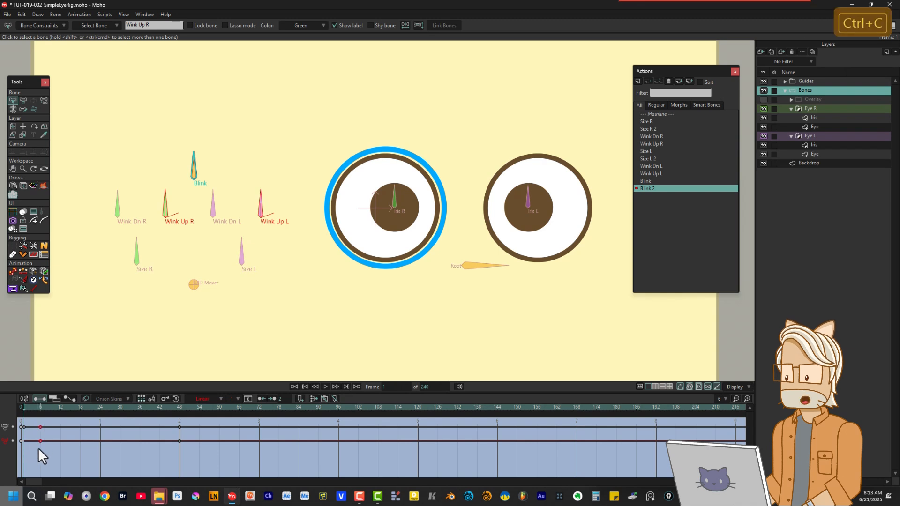
pyautogui.hotkey('ctrl', 'v')
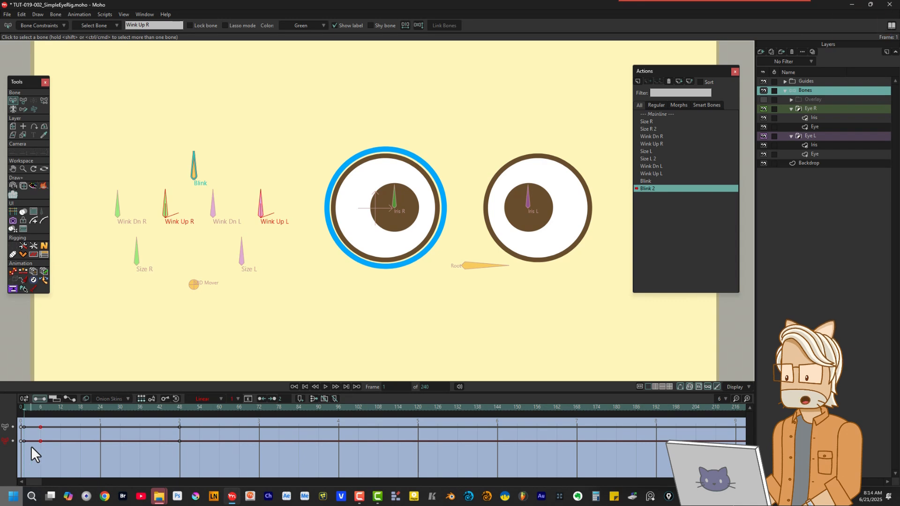
pyautogui.moveTo(25, 407)
pyautogui.mouseDown()
pyautogui.moveTo(50, 412)
pyautogui.moveTo(24, 409)
pyautogui.mouseUp()
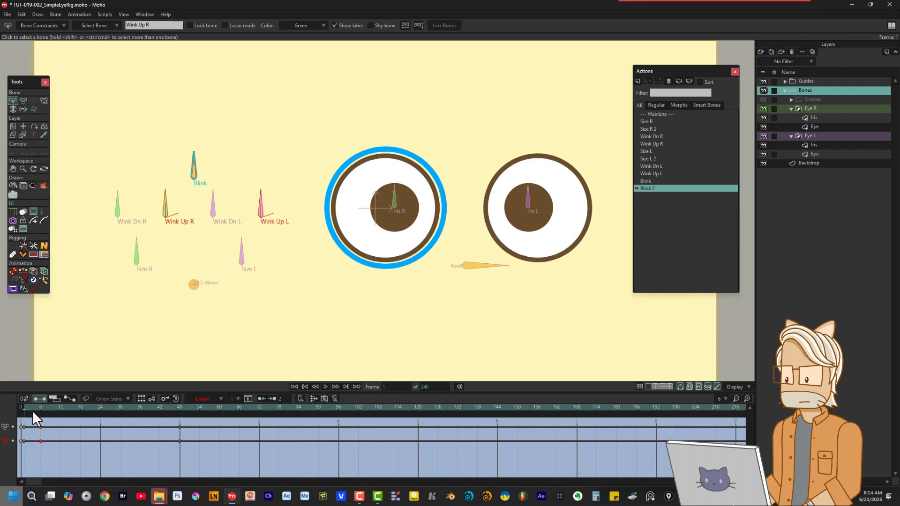
# Step: Return to the Mainline at frame 24, test the blink by rotating the Blink bone both ways, and undo the rotation
pyautogui.click(664, 116)
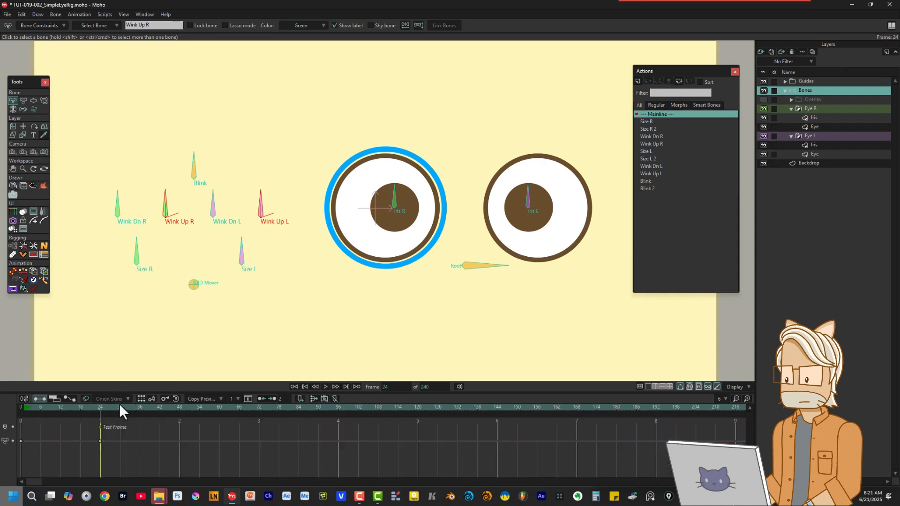
pyautogui.click(100, 407)
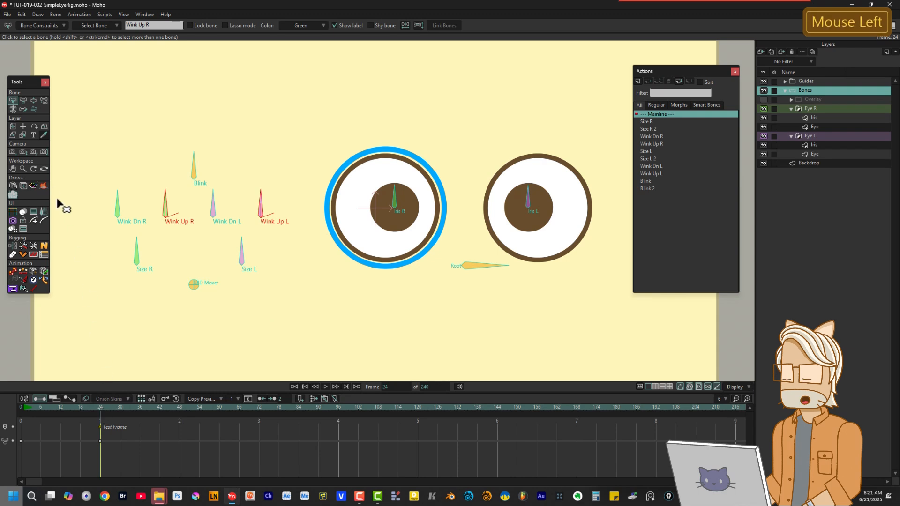
pyautogui.click(34, 101)
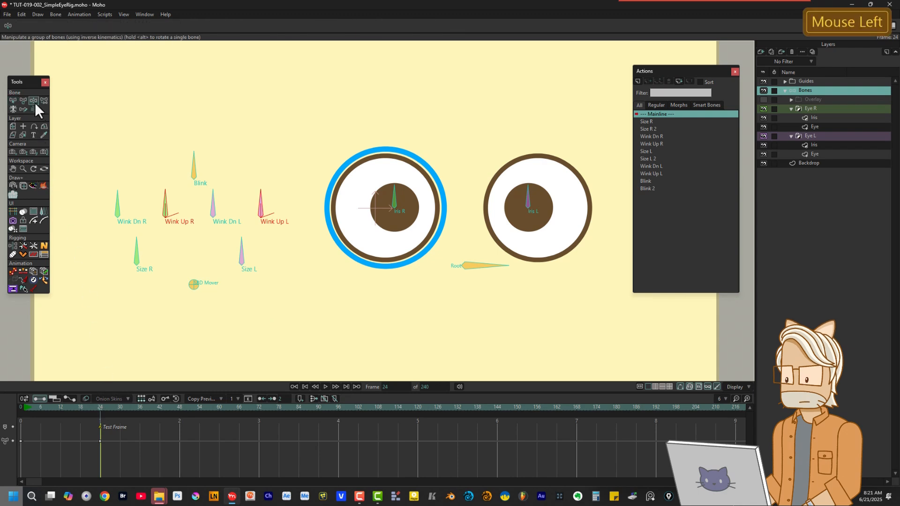
pyautogui.click(194, 157)
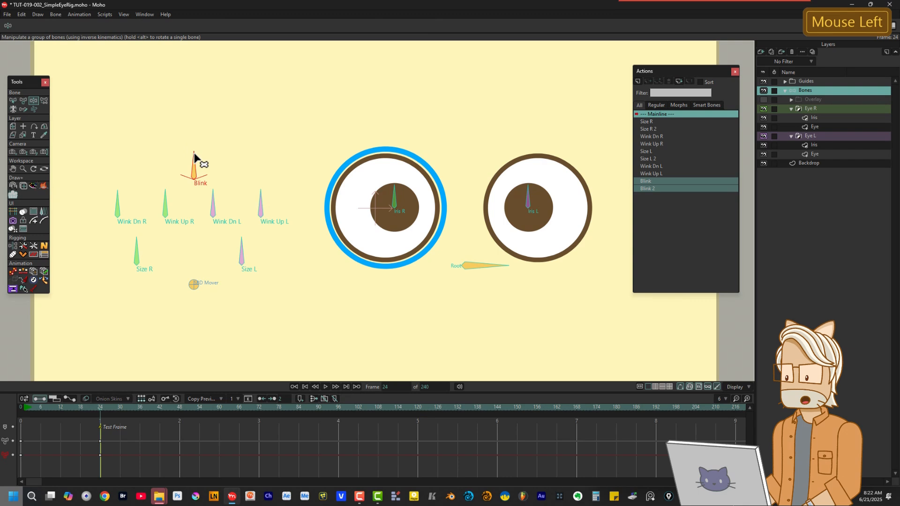
pyautogui.moveTo(193, 156); pyautogui.dragTo(196, 158)
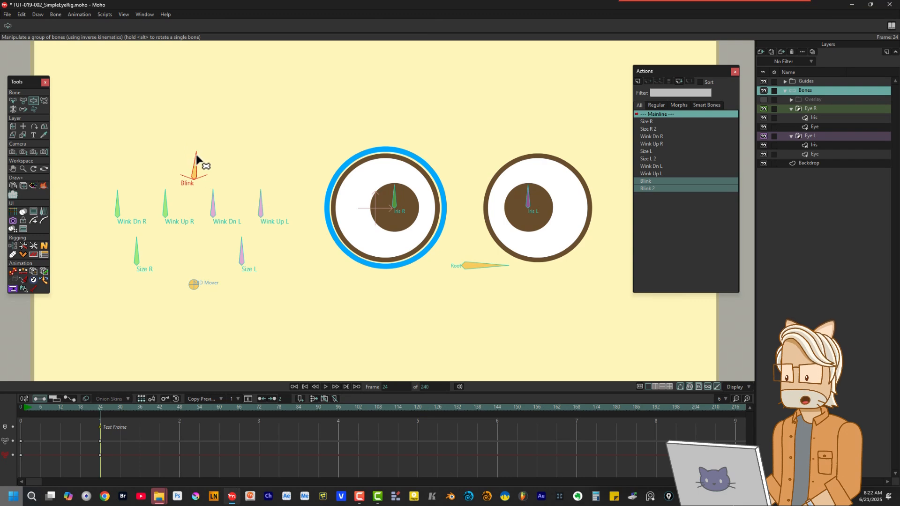
pyautogui.moveTo(196, 156); pyautogui.dragTo(205, 137)
pyautogui.hotkey('ctrl', 'z')
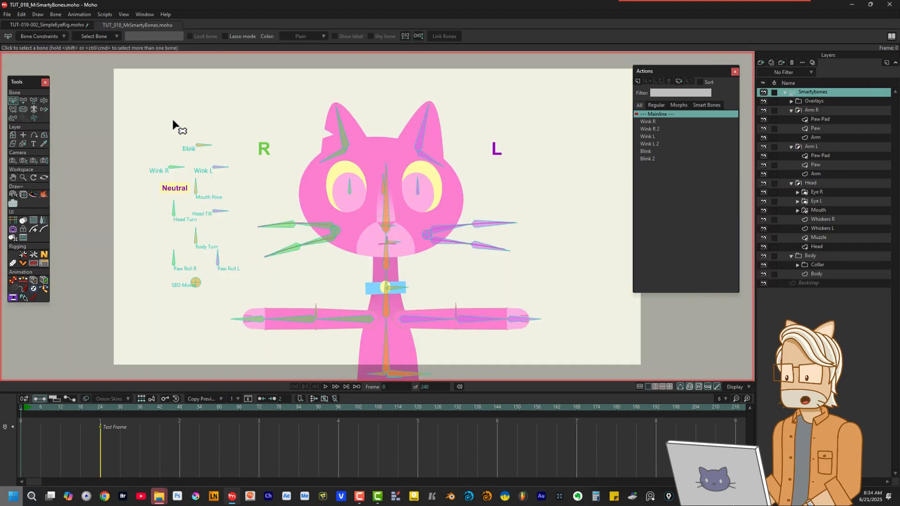
# Step: In the TUT_018_MrSmartyBones file, open the Blink action and copy the frame 1 keyframes of the Wink R and Wink L bones
pyautogui.moveTo(173, 121); pyautogui.dragTo(225, 162)
pyautogui.click(669, 151)
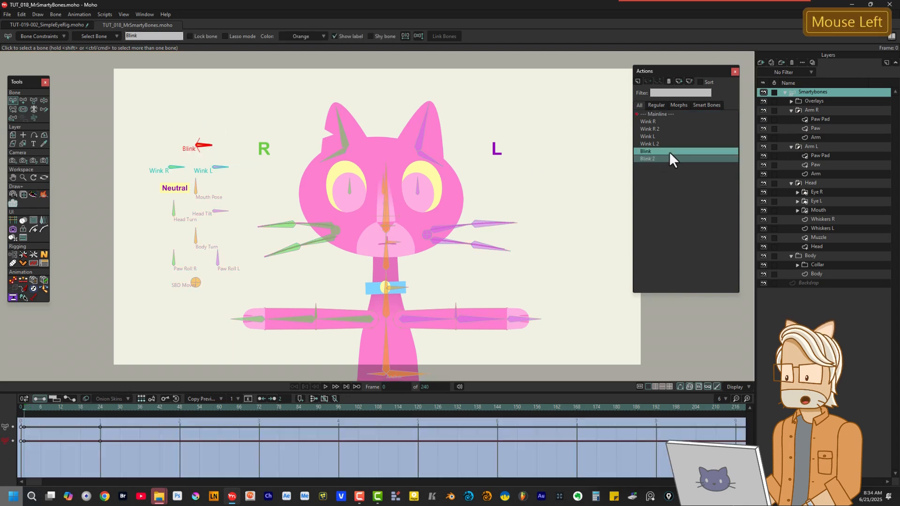
pyautogui.doubleClick(661, 152)
pyautogui.moveTo(174, 163); pyautogui.dragTo(226, 173)
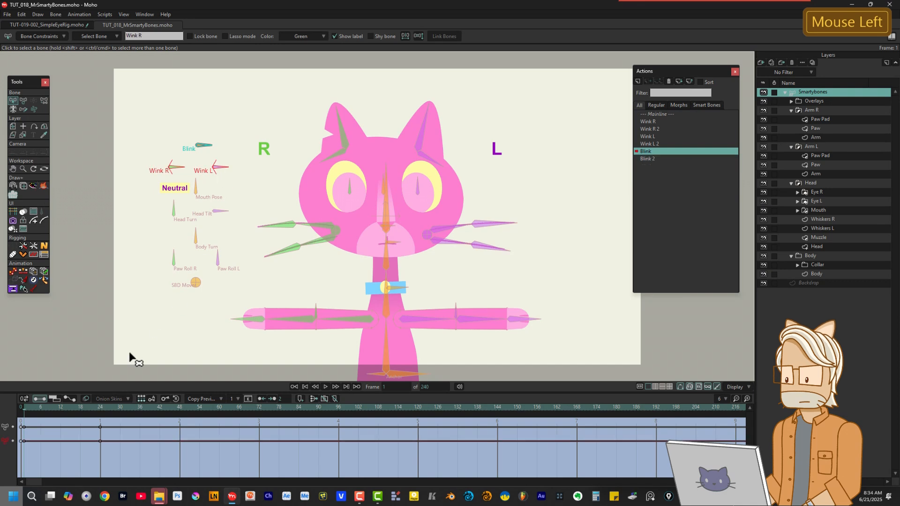
pyautogui.click(24, 442)
pyautogui.hotkey('ctrl', 'c')
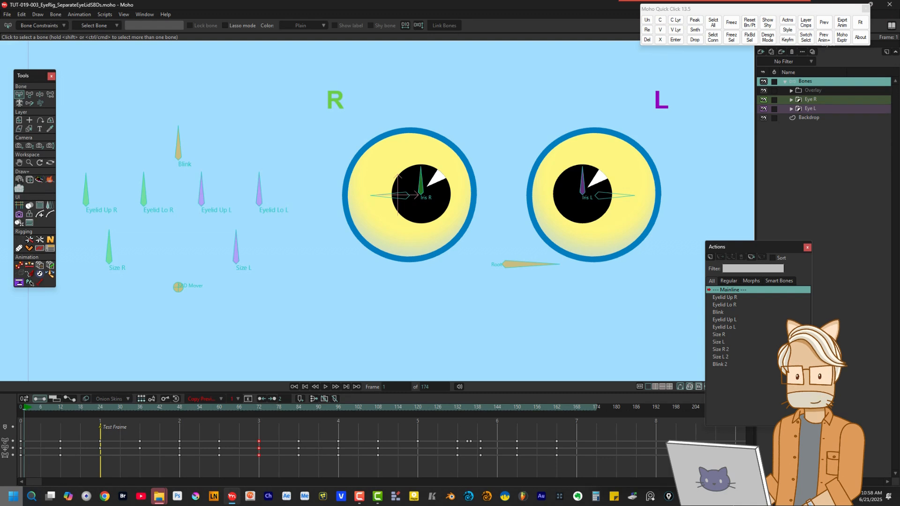
# Step: Play the Mainline animation of the TUT-019-003_EyeRig_SeparateEyeLidSBDs file to preview the separate eyelid controls
pyautogui.press('space')
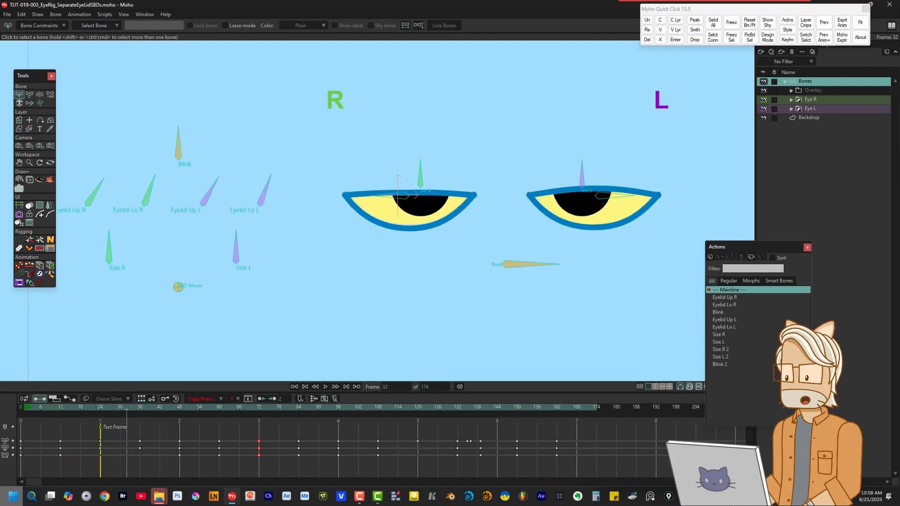